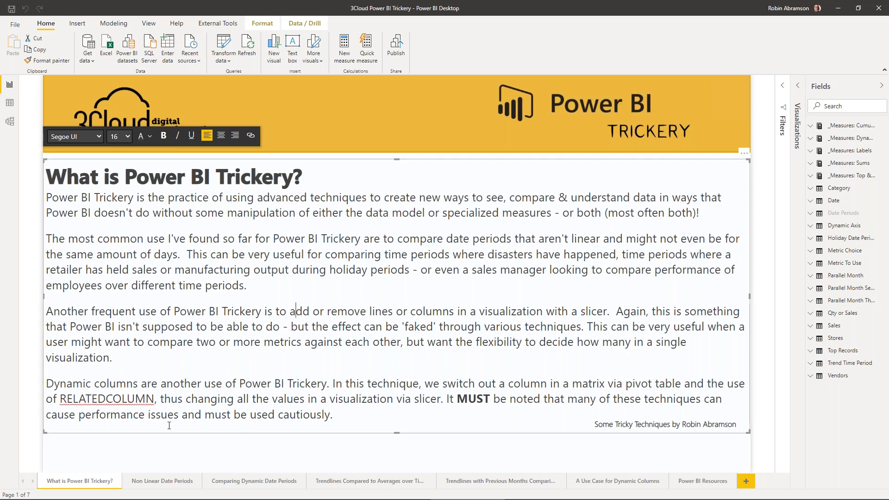
# - Open the Non Linear Date Periods page and examine the period descriptions in the Date Periods query
pyautogui.click(167, 483)
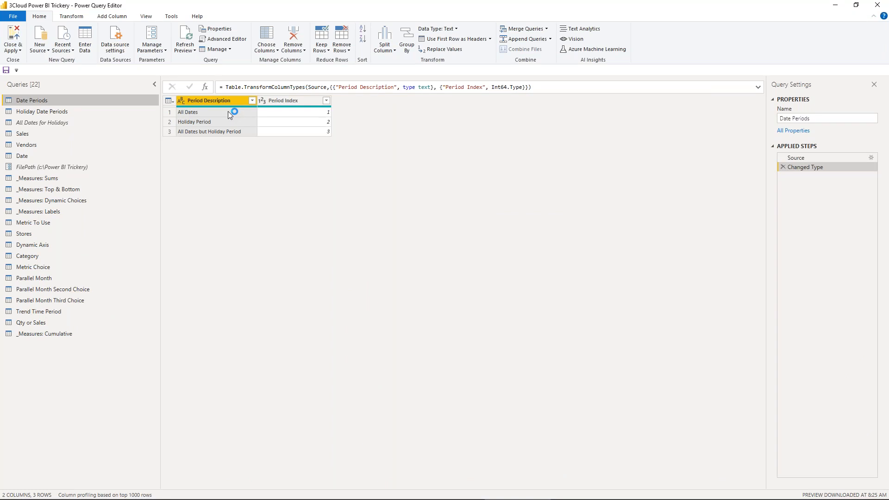
pyautogui.click(229, 115)
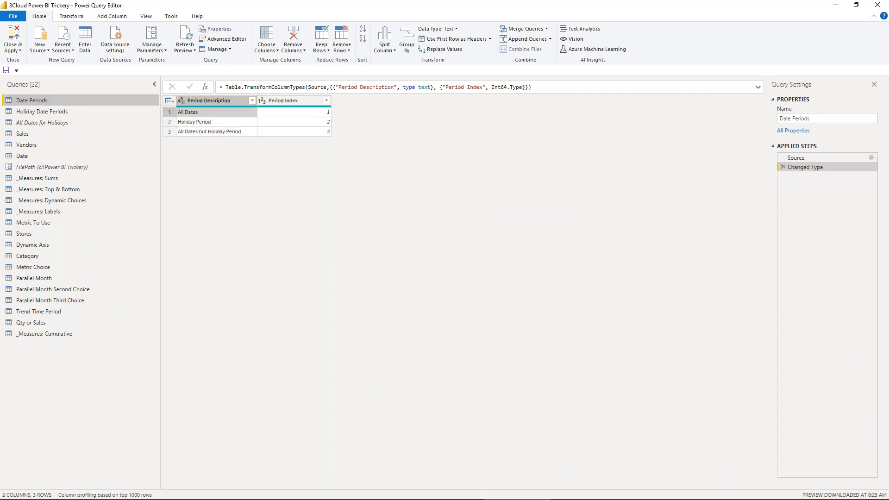
pyautogui.click(239, 123)
pyautogui.click(243, 133)
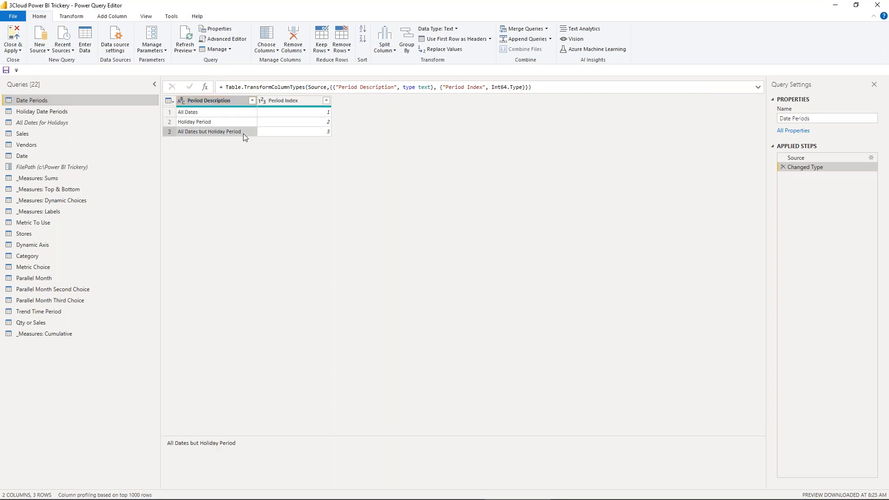
# - Examine the dates and their holiday names in the Holiday Date Periods query
pyautogui.click(88, 111)
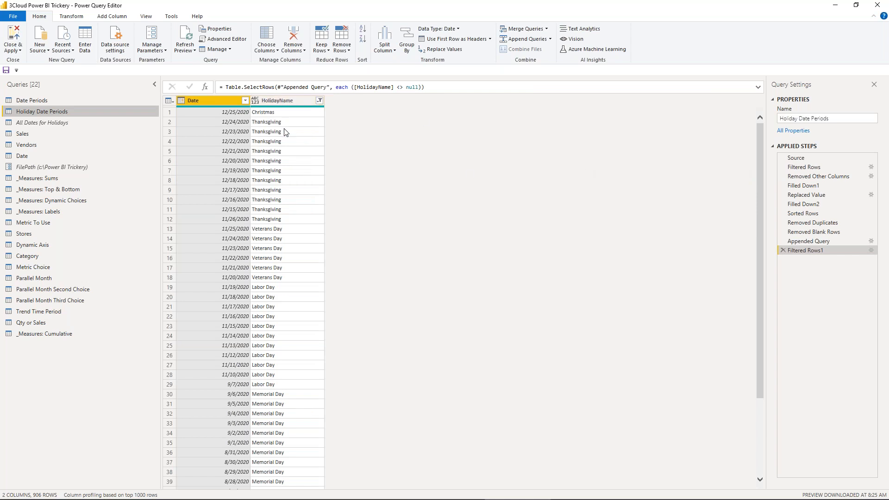
pyautogui.click(233, 123)
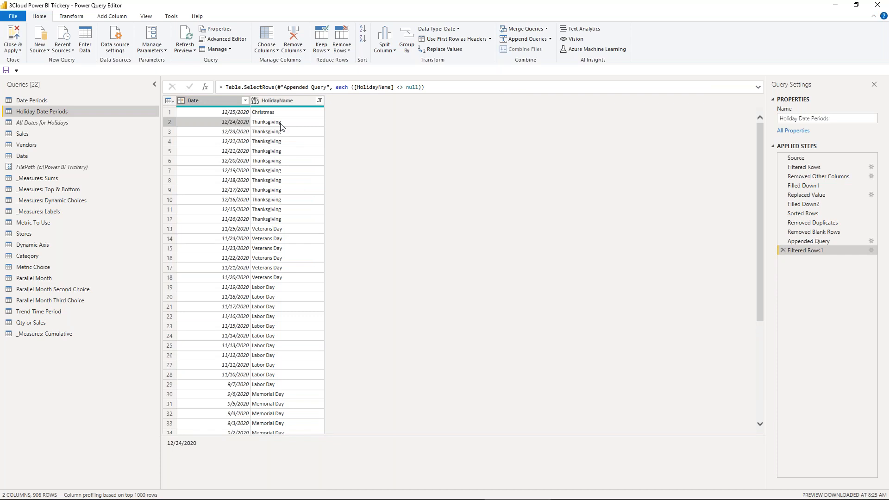
pyautogui.click(237, 220)
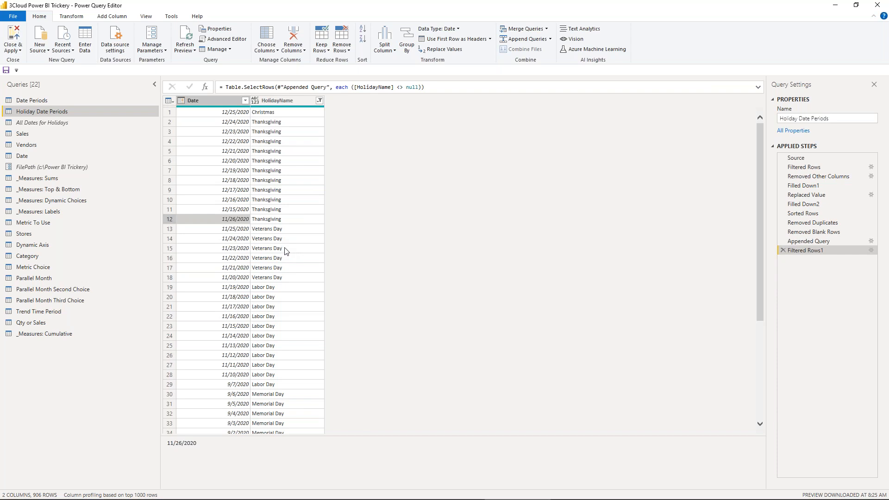
pyautogui.scroll(-7, 298, 181)
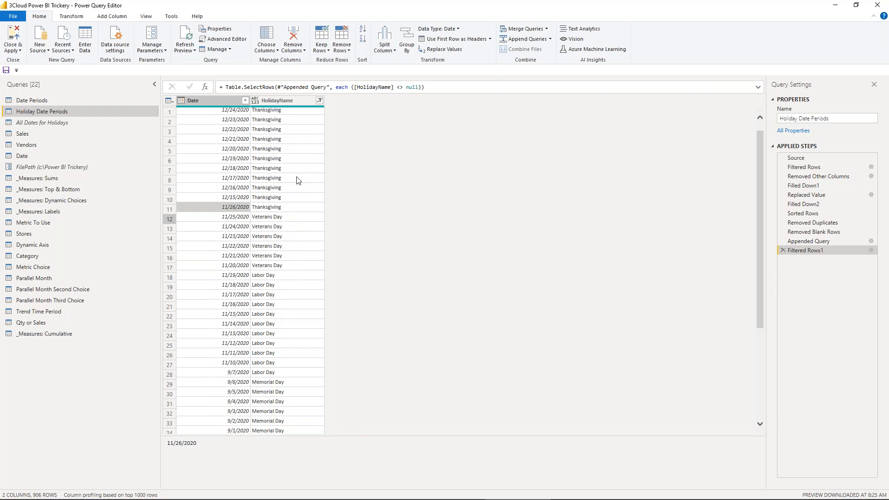
pyautogui.scroll(-3, 298, 182)
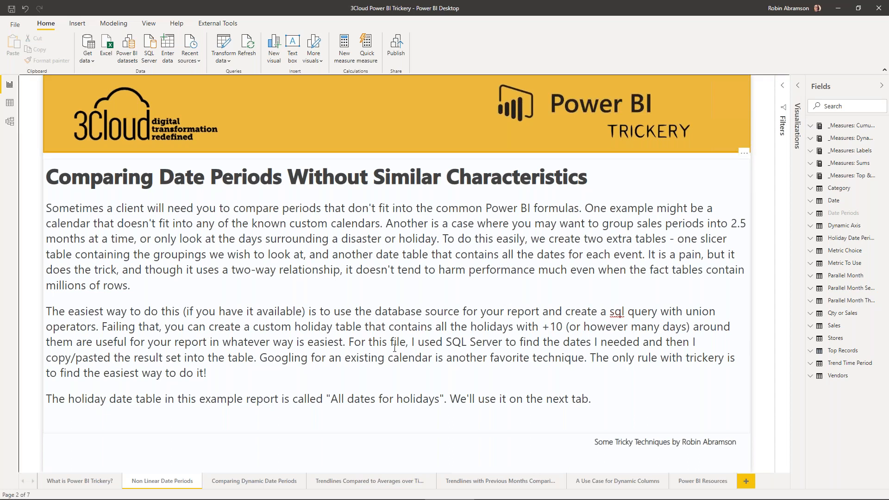
# - Open the Comparing Dynamic Date Periods page and examine its slicers, explanatory text and grouped sales table
pyautogui.click(273, 480)
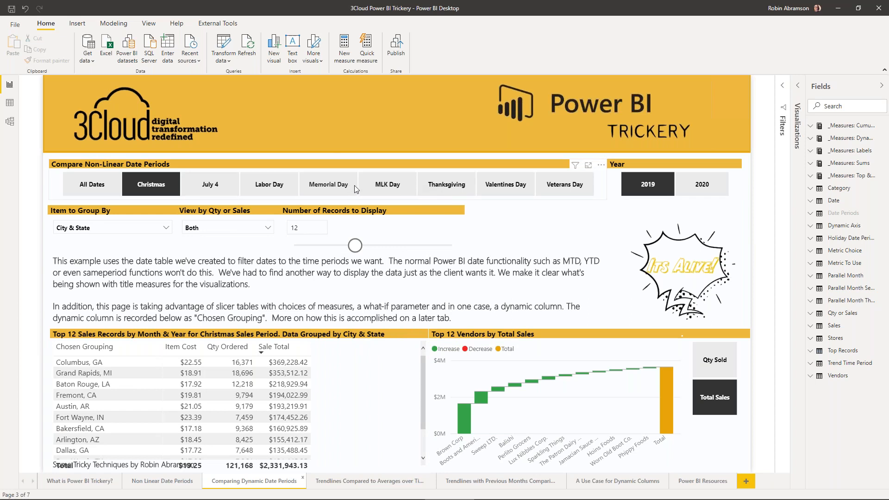
pyautogui.click(180, 191)
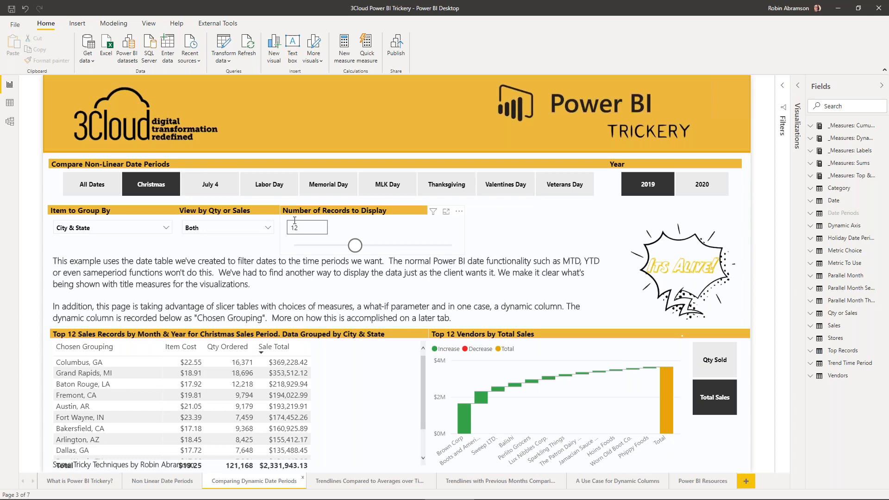
pyautogui.click(167, 229)
pyautogui.click(167, 229)
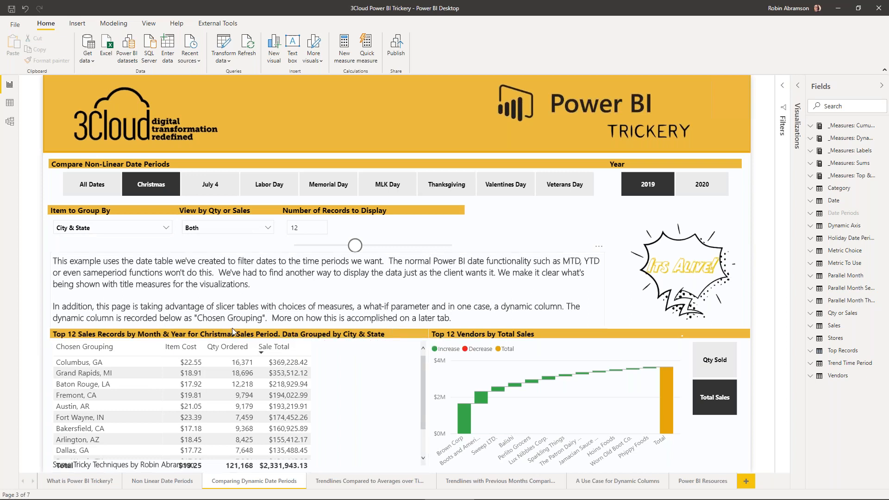
pyautogui.click(376, 341)
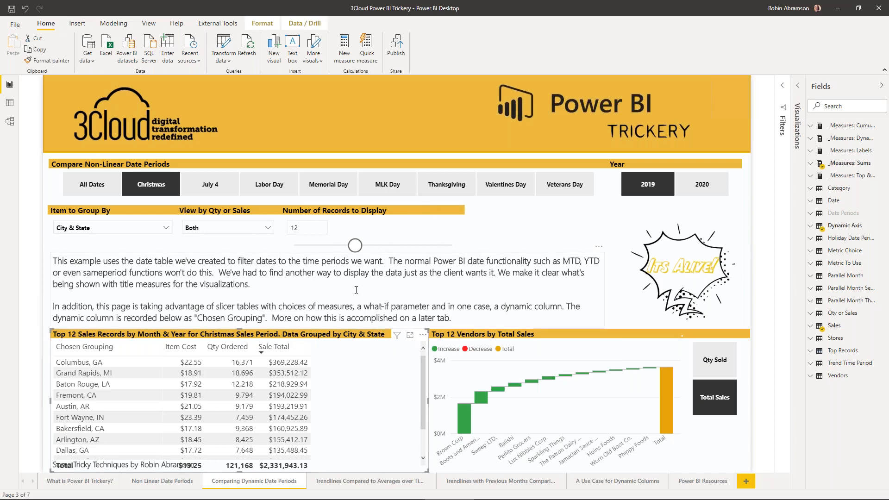
pyautogui.click(119, 348)
pyautogui.click(252, 295)
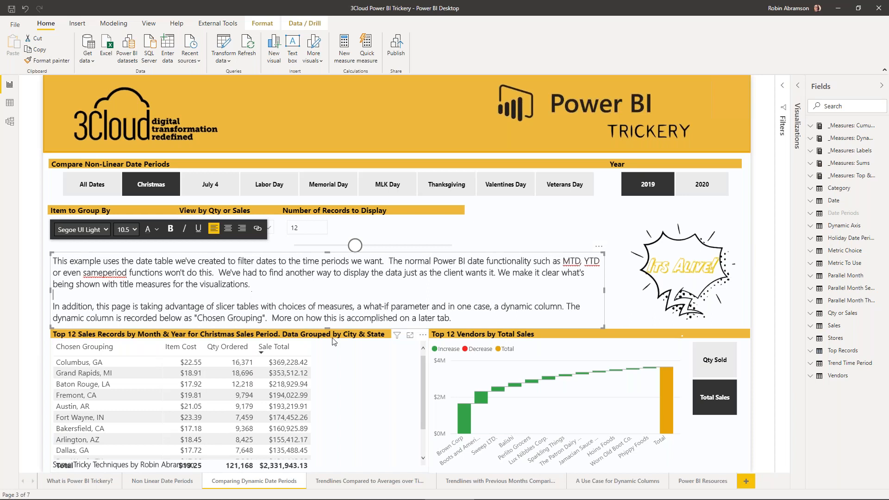
pyautogui.click(25, 308)
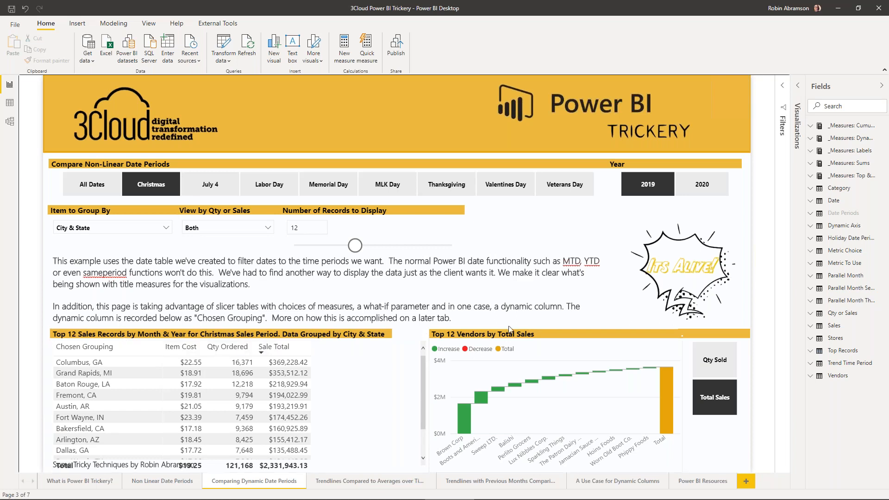
# - Show the title formatting options of the grouped sales table and expand _Measures: Labels in a widened Fields pane
pyautogui.click(350, 339)
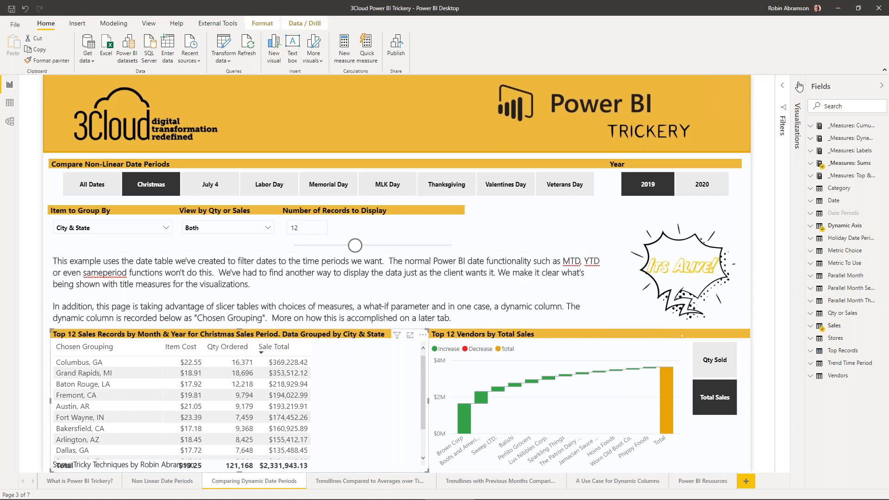
pyautogui.click(799, 87)
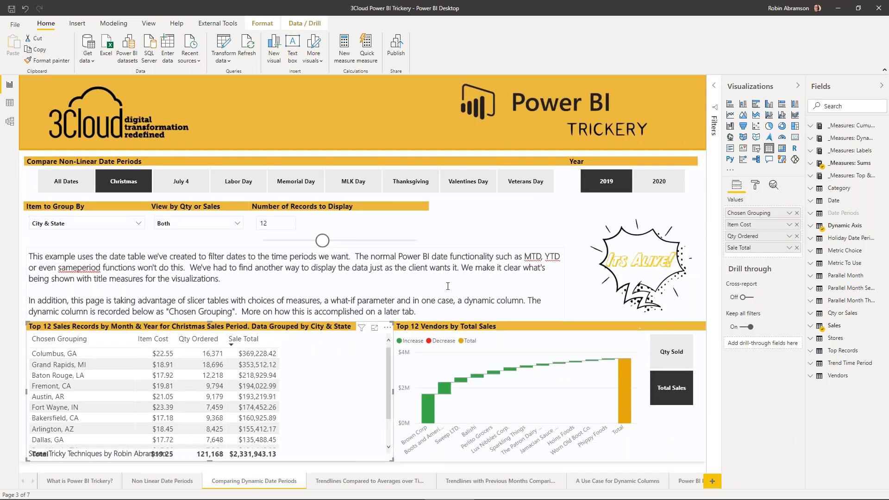
pyautogui.click(755, 185)
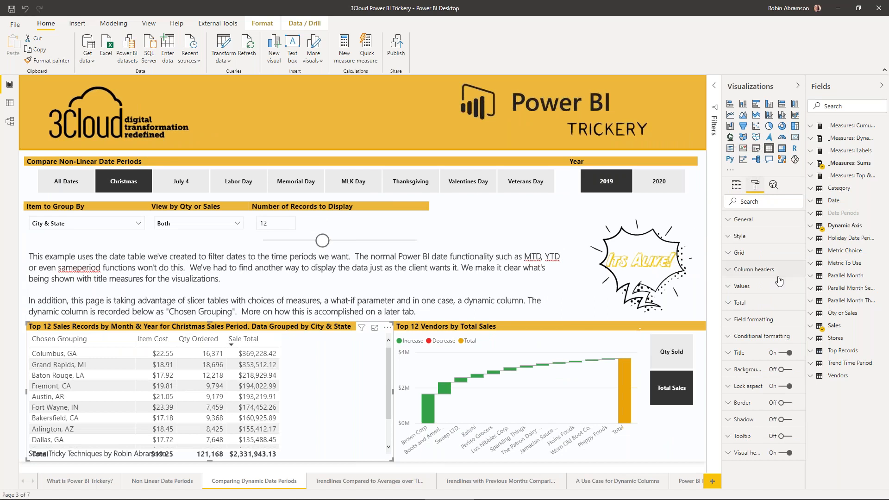
pyautogui.click(738, 354)
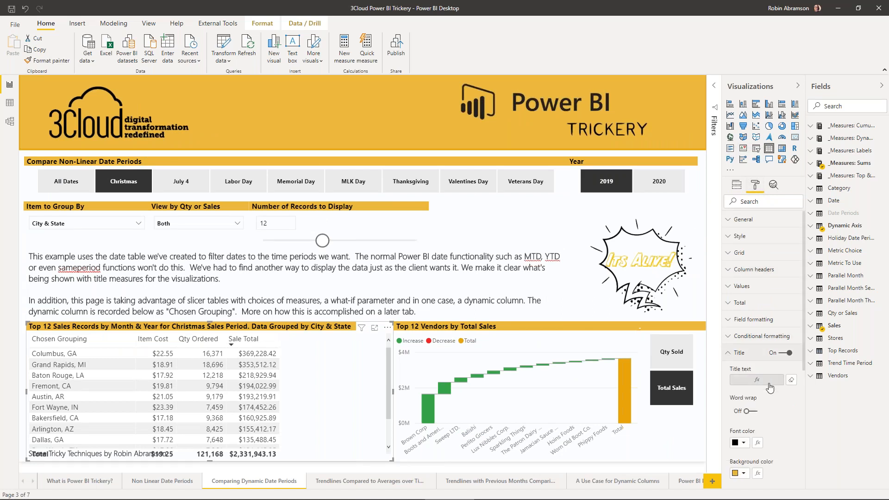
pyautogui.click(814, 153)
pyautogui.moveTo(806, 170); pyautogui.dragTo(763, 175)
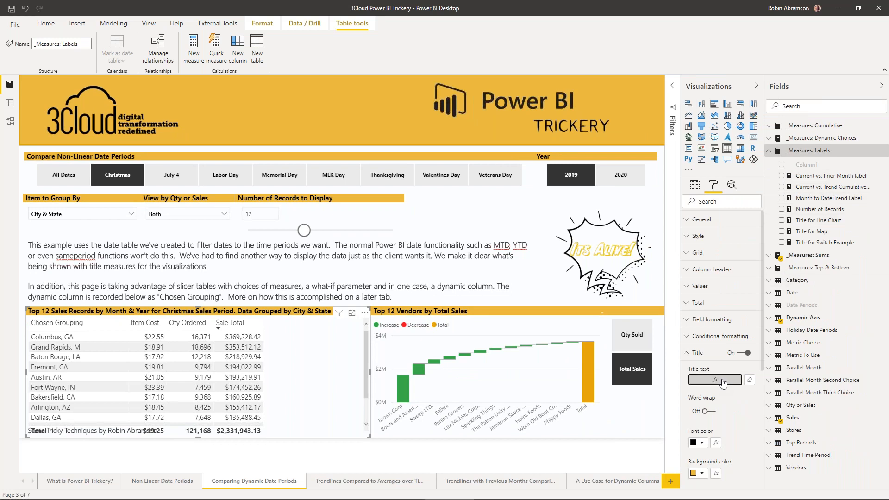
# - Check which field drives the sales table's title text and review the Title for Line Chart measure
pyautogui.click(723, 382)
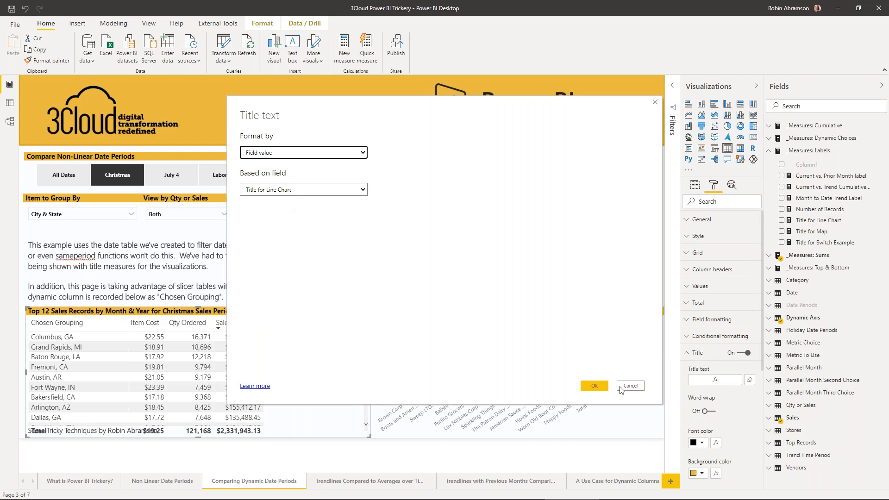
pyautogui.click(639, 388)
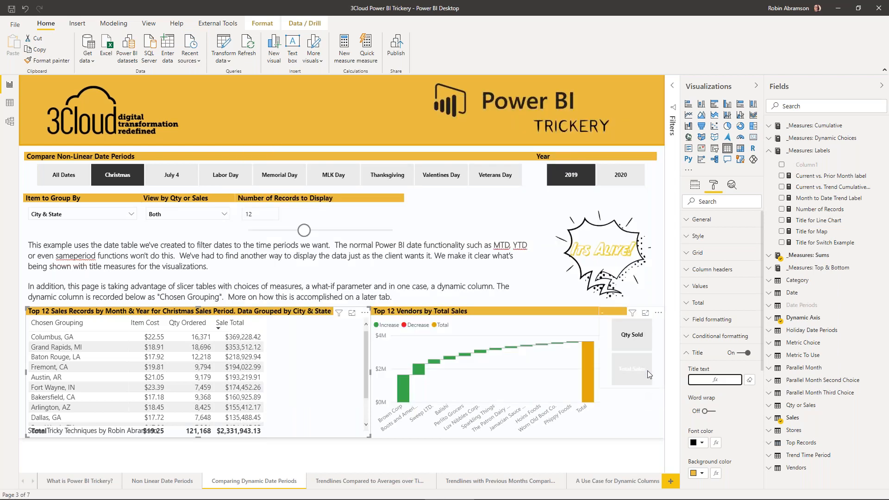
pyautogui.click(826, 222)
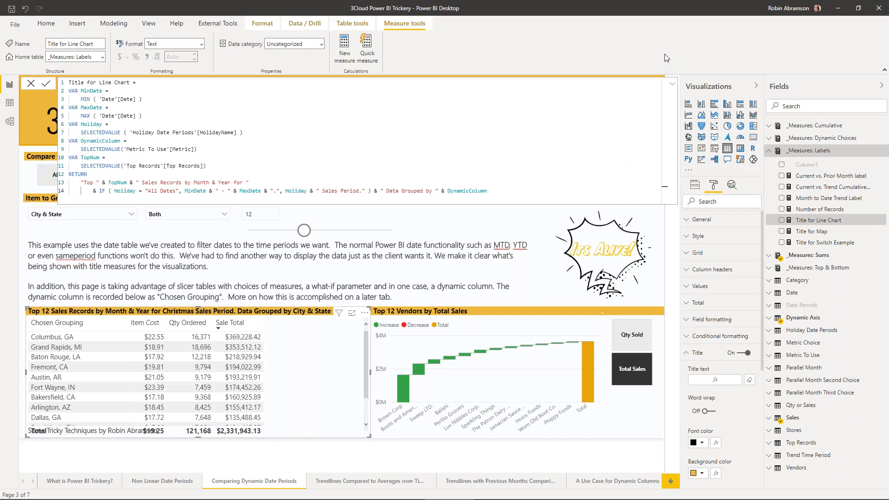
pyautogui.click(672, 84)
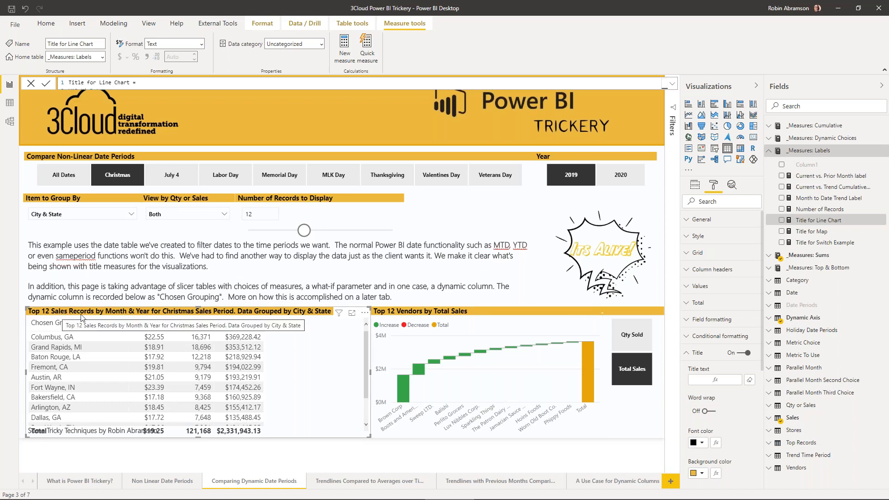
# - Examine the options for a new what-if parameter, discard it, and view the formula of the Top Records table
pyautogui.click(287, 204)
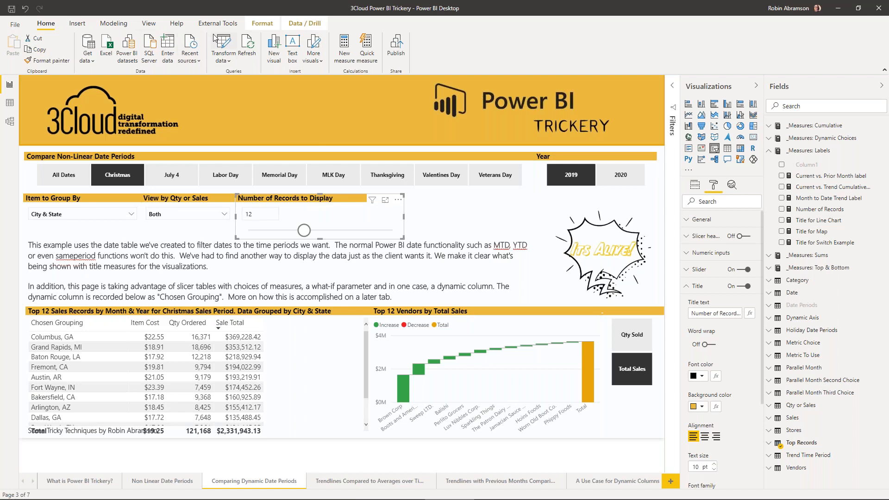
pyautogui.click(123, 26)
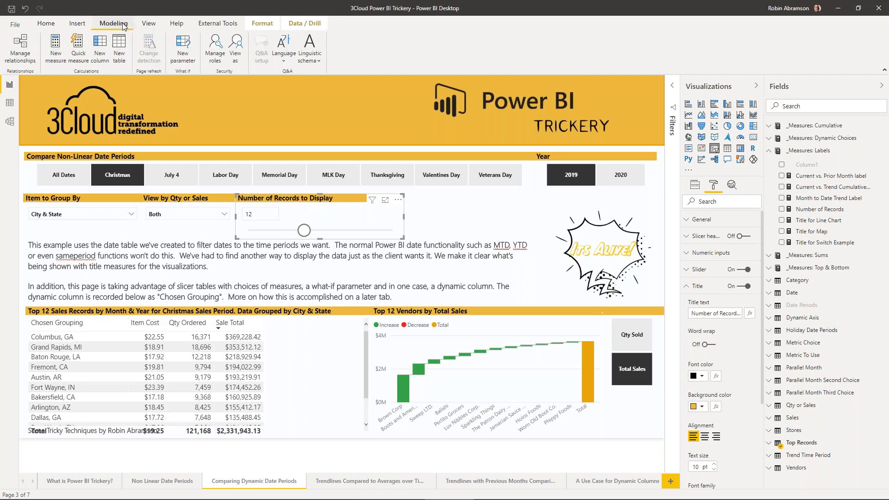
pyautogui.click(182, 46)
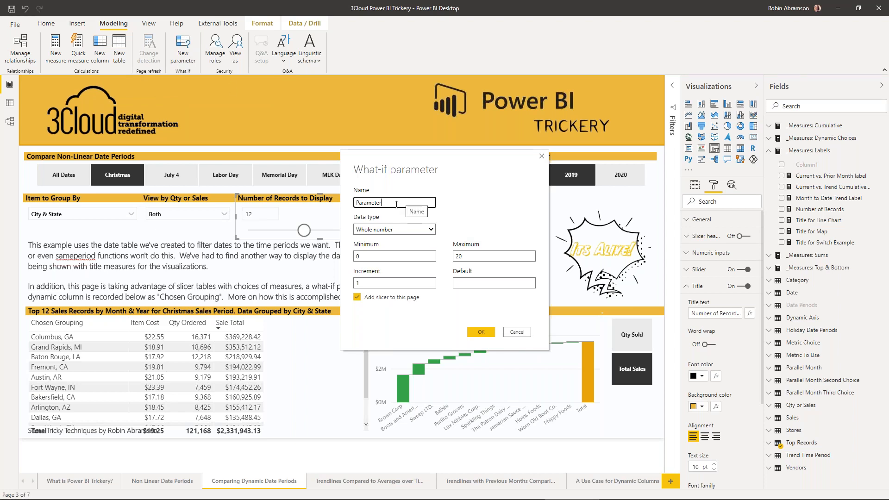
pyautogui.click(431, 230)
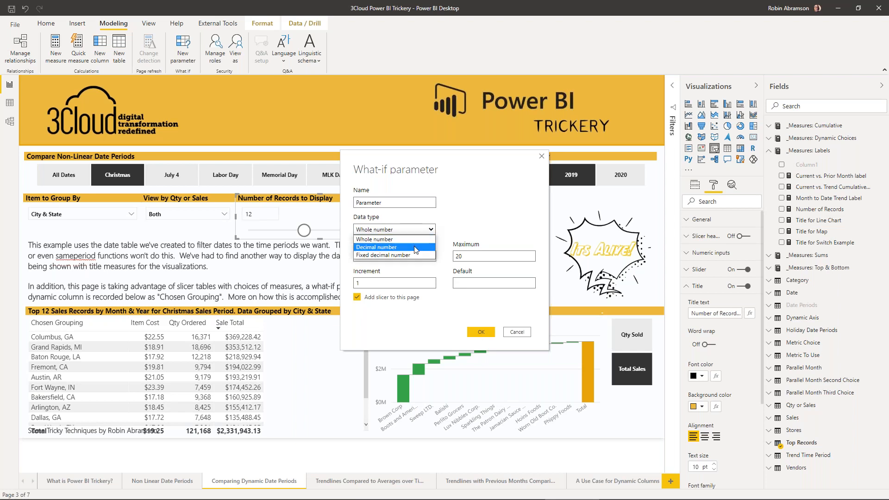
pyautogui.click(476, 198)
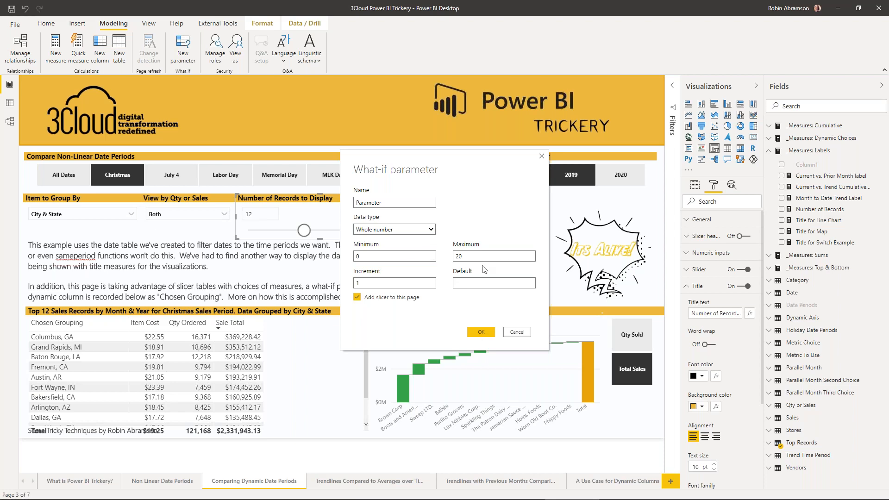
pyautogui.click(522, 333)
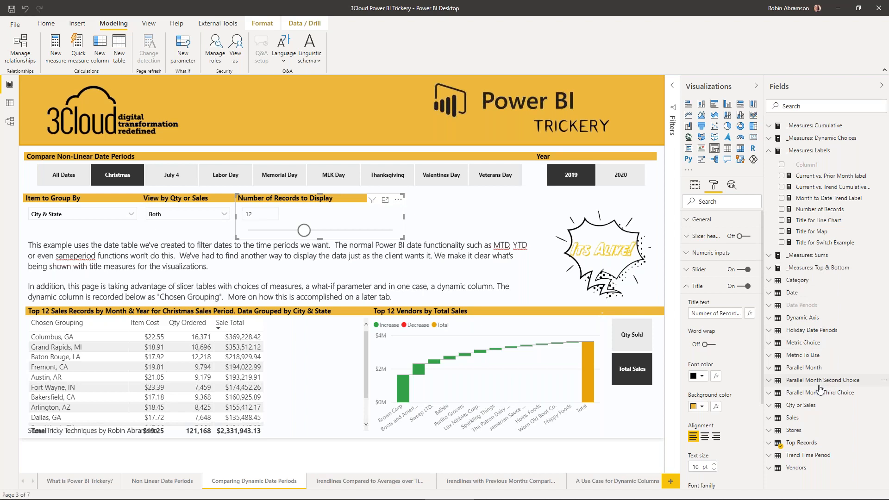
pyautogui.click(808, 443)
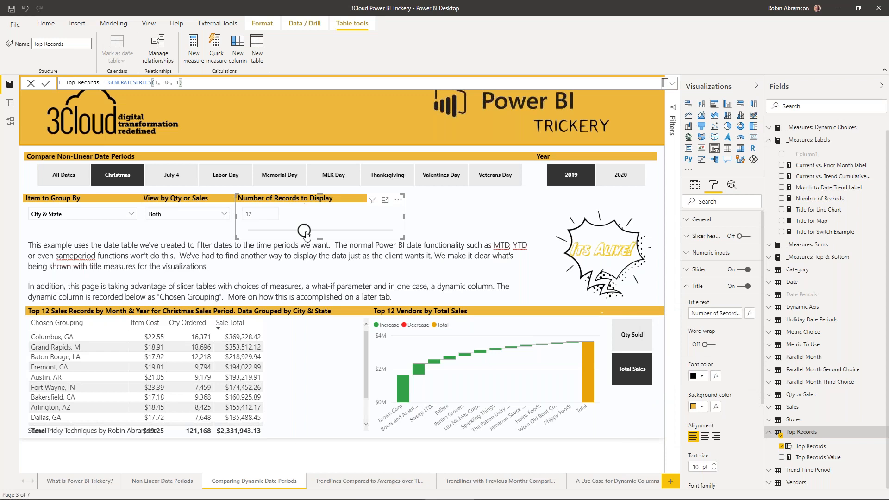
# - Set Number of Records to Display to 2 and filter the non-linear date periods to MLK Day
pyautogui.moveTo(304, 231); pyautogui.dragTo(262, 232)
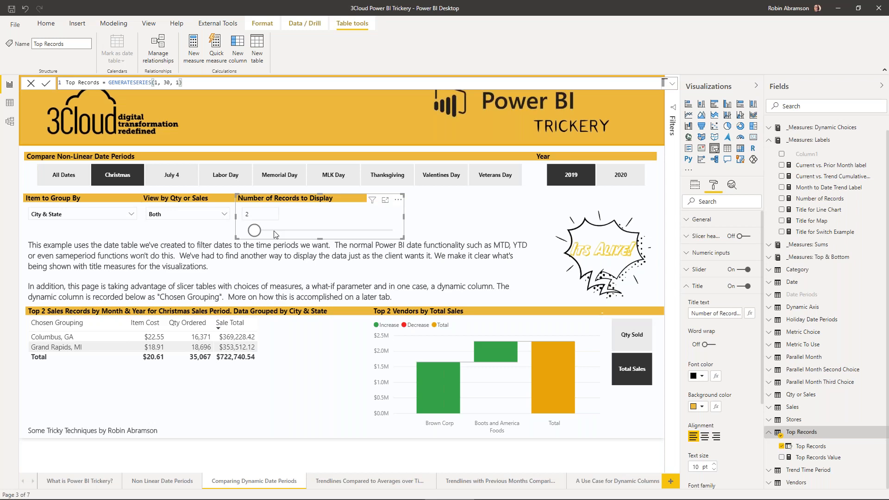
pyautogui.click(336, 177)
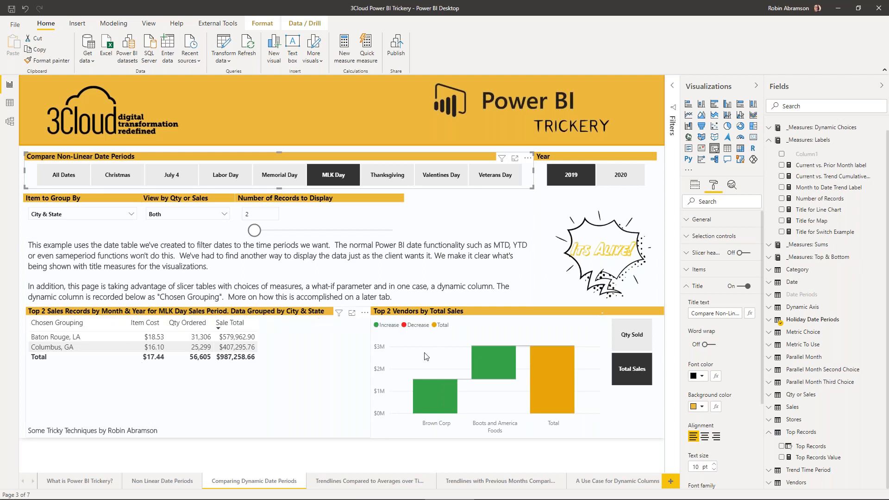
# - Review the full DAX formula of the Title for Line Chart measure again, then collapse it
pyautogui.click(820, 211)
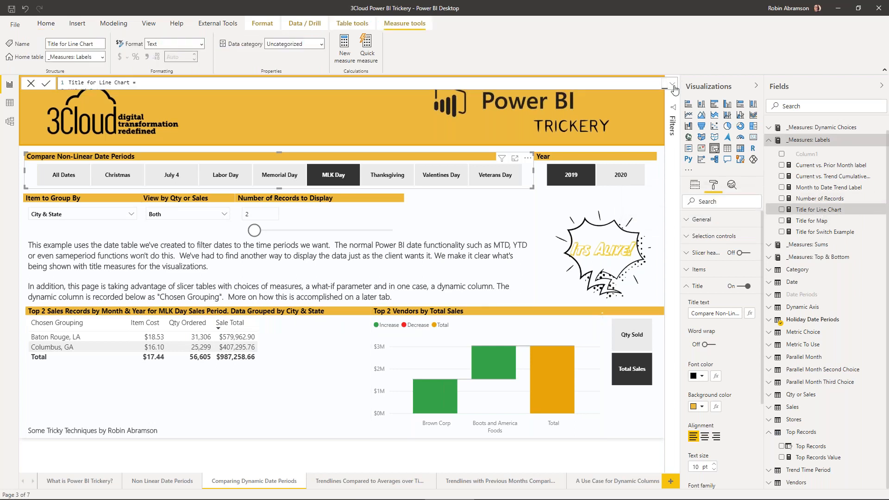
pyautogui.click(673, 85)
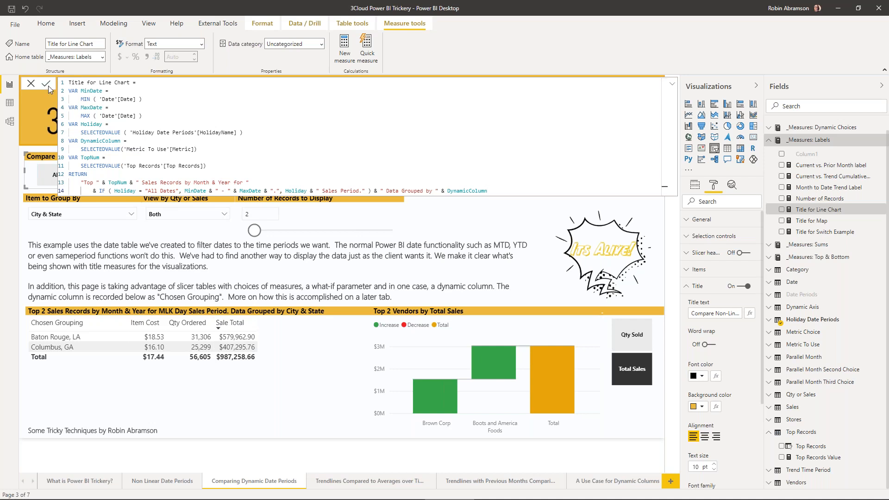
pyautogui.click(672, 84)
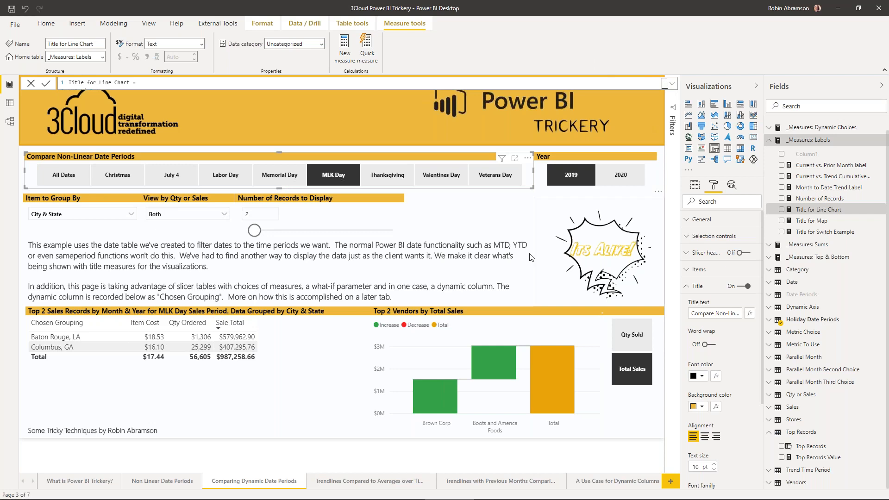
# - Check which fields feed the top vendors waterfall chart and the top sales records table
pyautogui.click(497, 318)
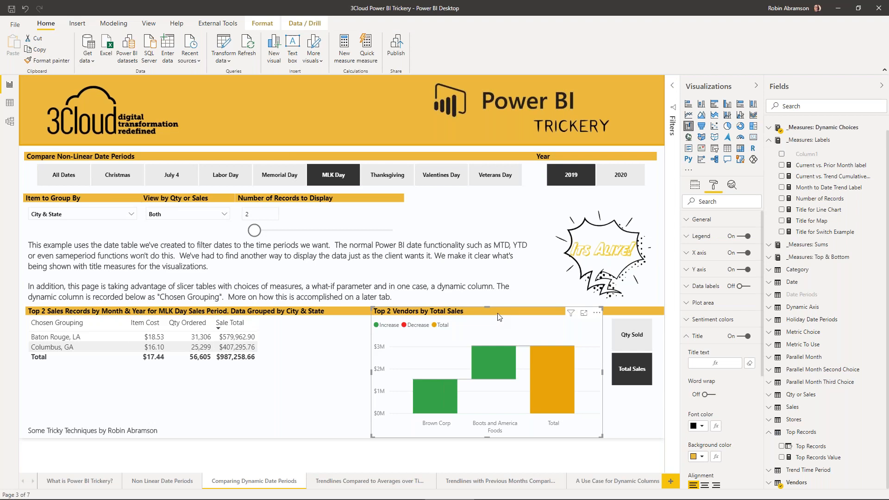
pyautogui.click(693, 189)
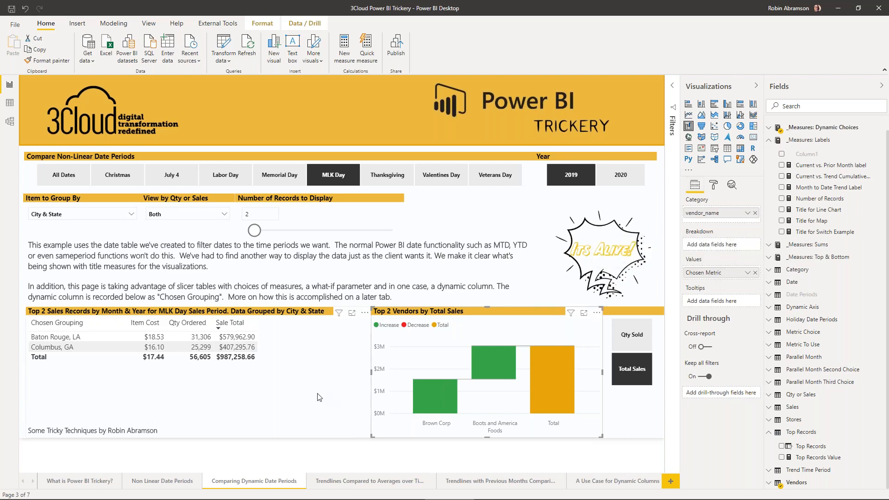
pyautogui.click(345, 394)
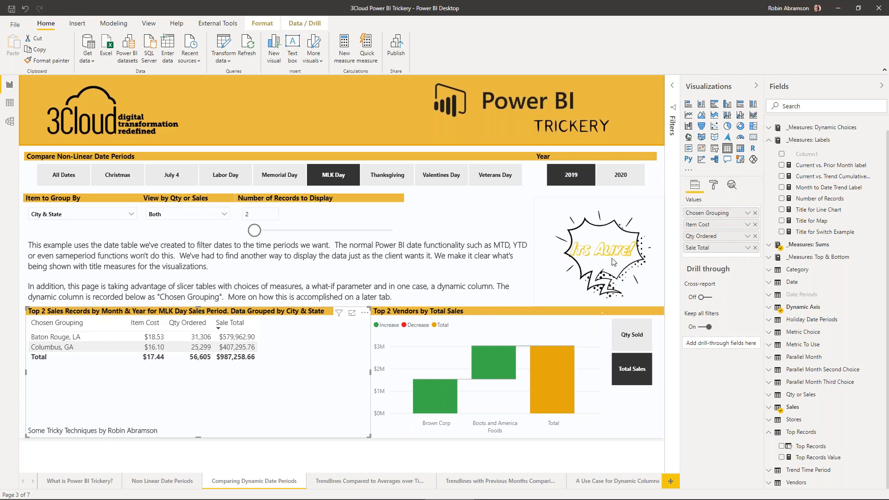
pyautogui.click(486, 330)
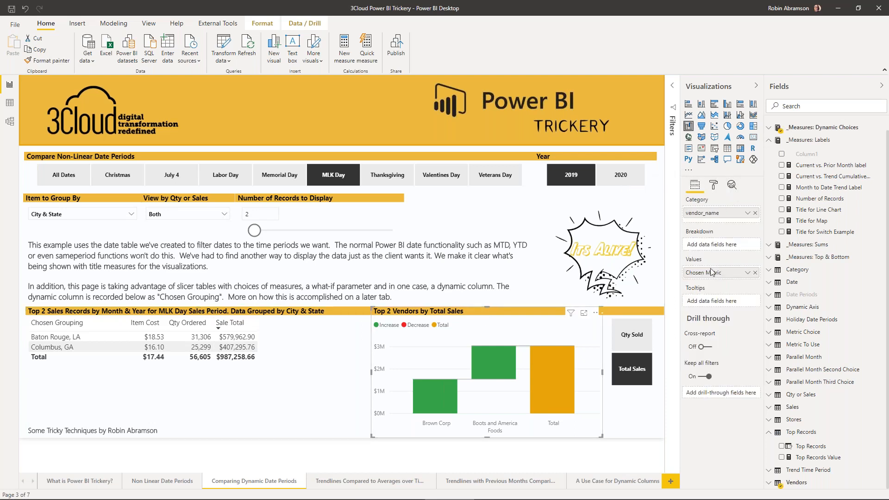
# - Review the SWITCH formula of the Chosen Metric measure, highlighting its Sum of Qty and Sum of Sales branches, and collapse the formula
pyautogui.click(769, 128)
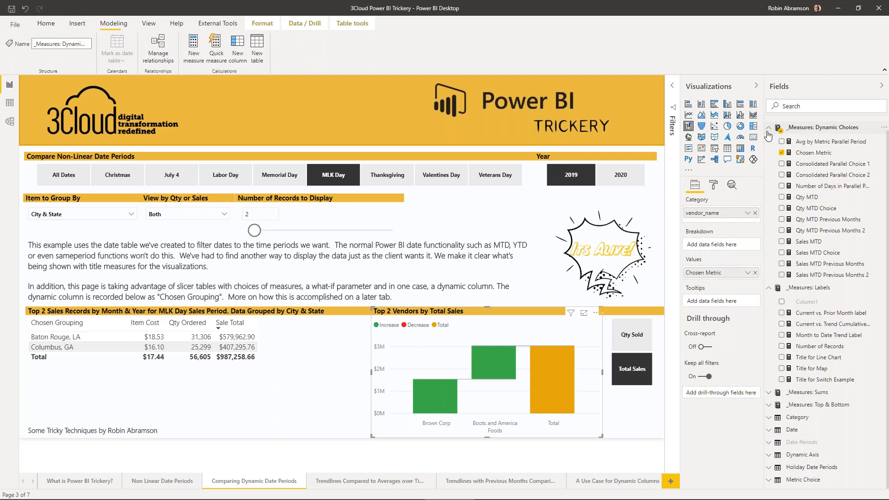
pyautogui.click(813, 153)
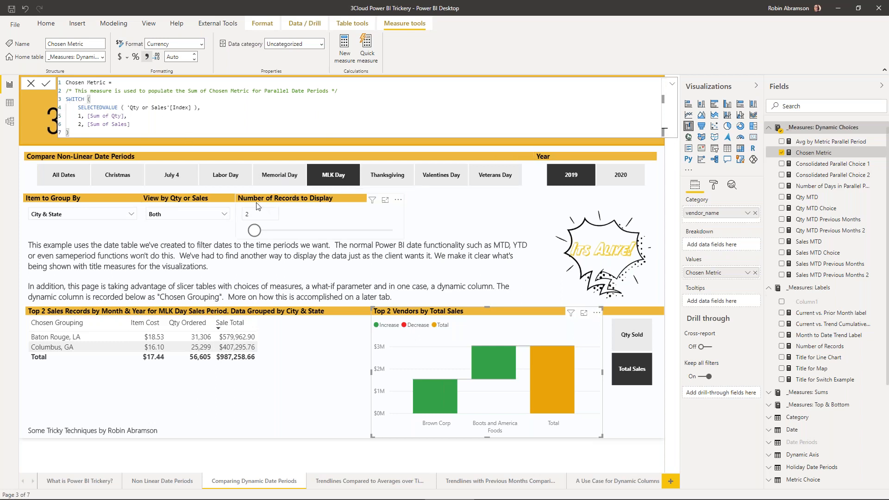
pyautogui.moveTo(208, 207)
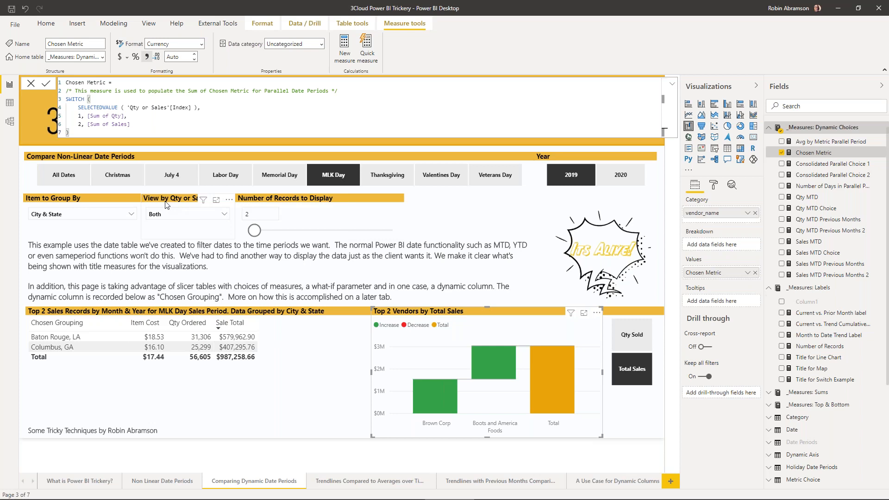
pyautogui.moveTo(76, 116); pyautogui.dragTo(128, 116)
pyautogui.click(139, 127)
pyautogui.hotkey('shift', 'Home')
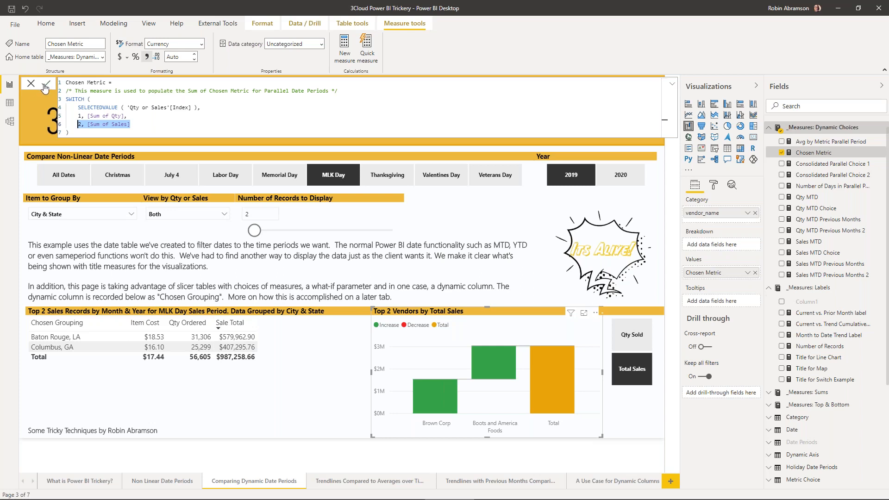
pyautogui.click(413, 231)
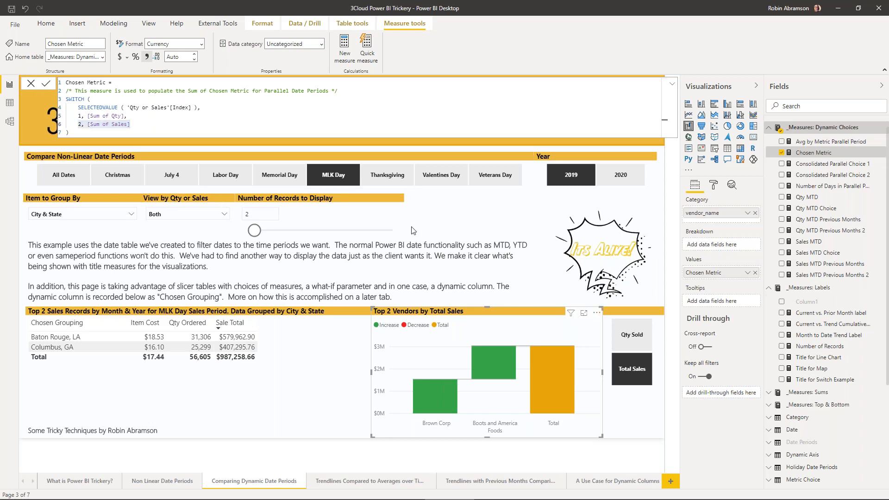
pyautogui.click(673, 84)
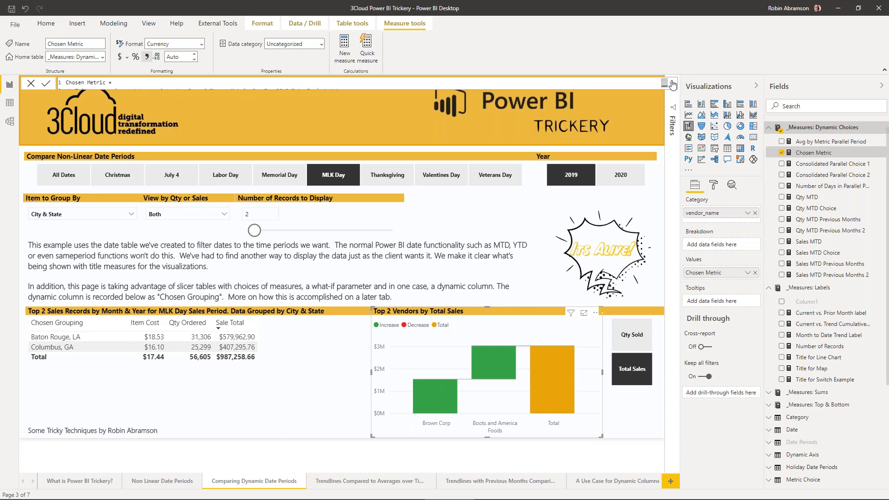
# - Toggle the vendor chart's metric slicer between Qty Sold and Total Sales several times, ending on Qty Sold
pyautogui.click(378, 253)
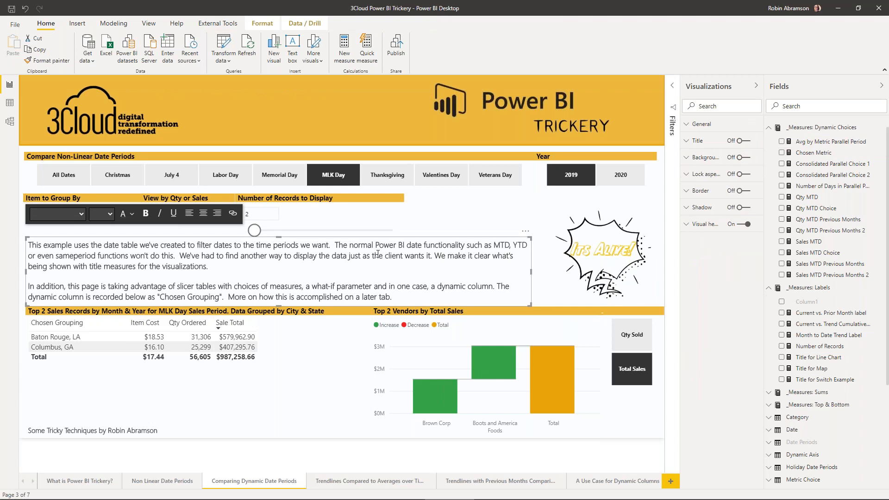
pyautogui.click(628, 344)
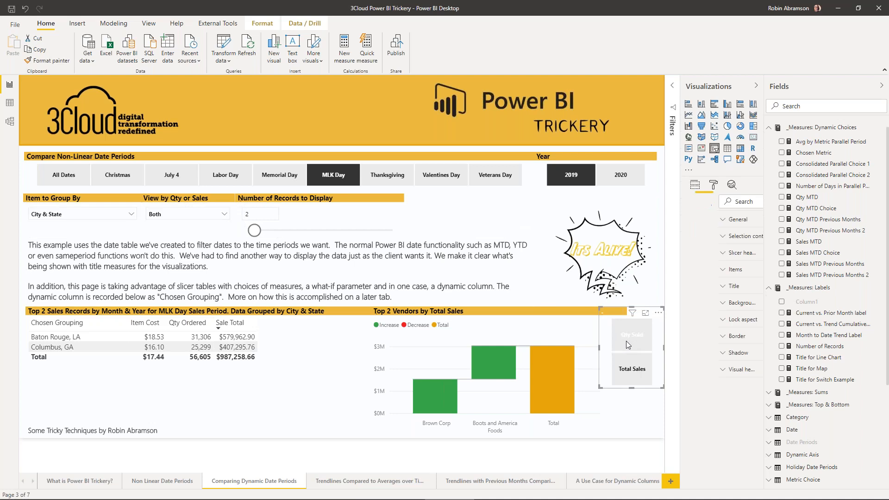
pyautogui.click(630, 373)
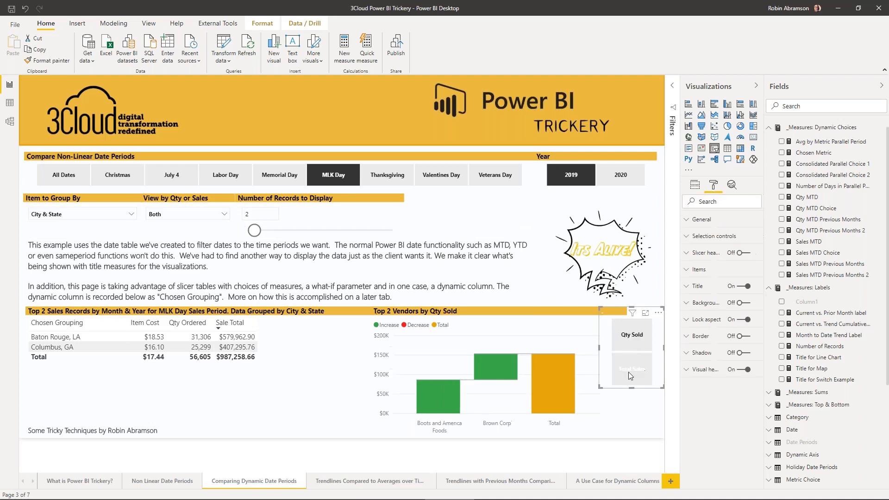
pyautogui.click(629, 346)
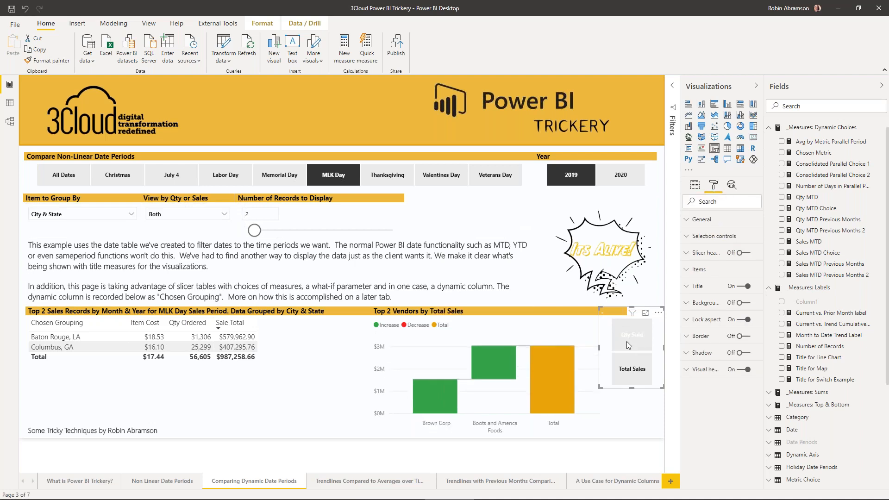
pyautogui.click(628, 373)
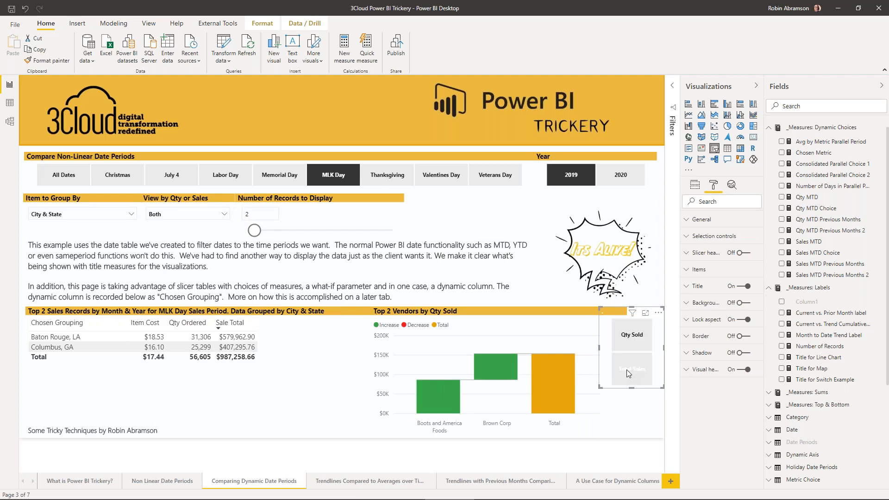
pyautogui.click(628, 343)
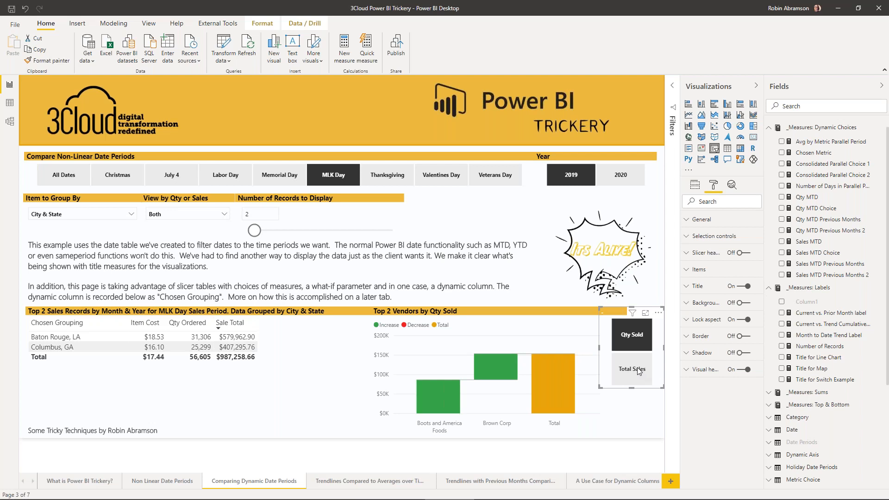
pyautogui.click(639, 370)
pyautogui.click(632, 335)
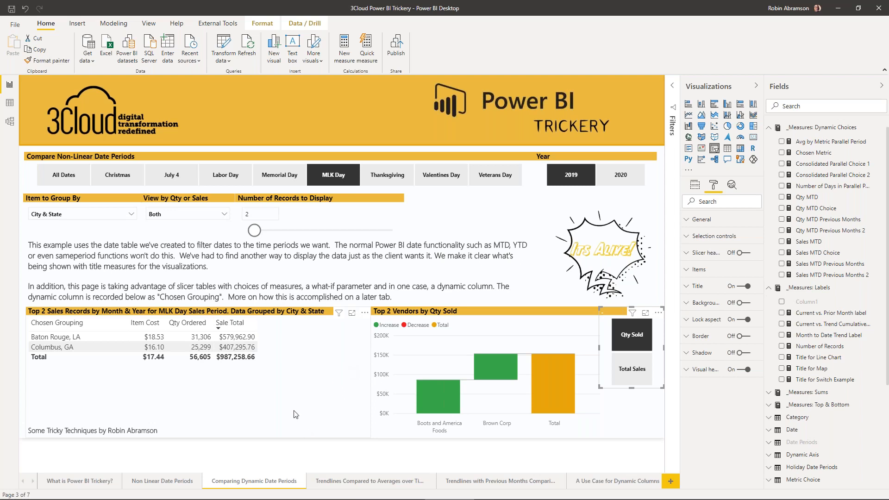
# - Go to the report page on trendlines compared to averages and review the Cumulative Parallel Avg measure behind its line chart
pyautogui.click(376, 484)
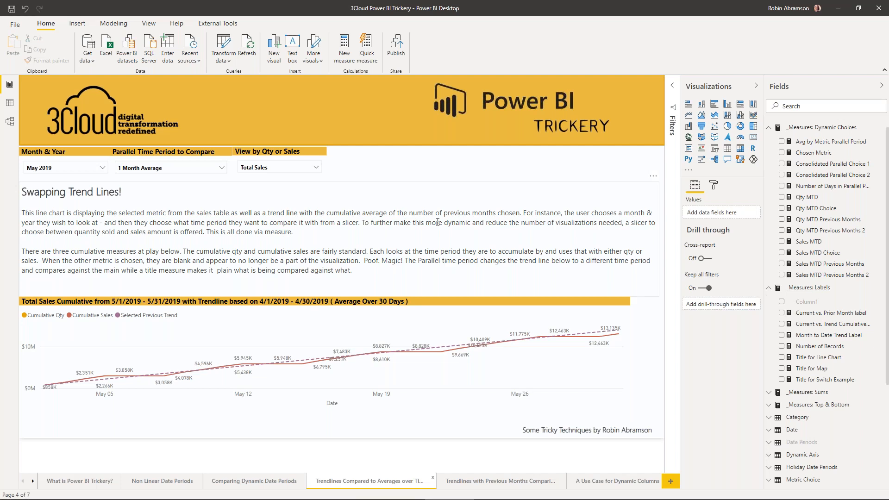
pyautogui.click(501, 304)
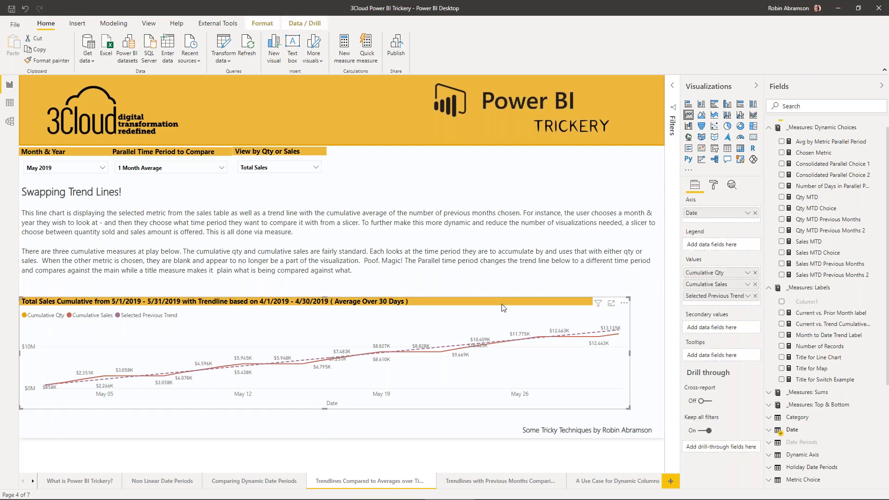
pyautogui.click(771, 131)
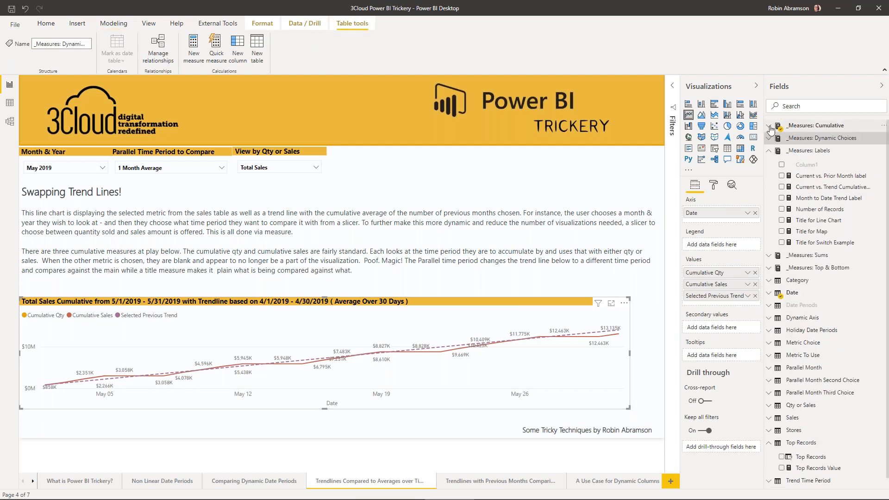
pyautogui.click(771, 129)
pyautogui.click(822, 141)
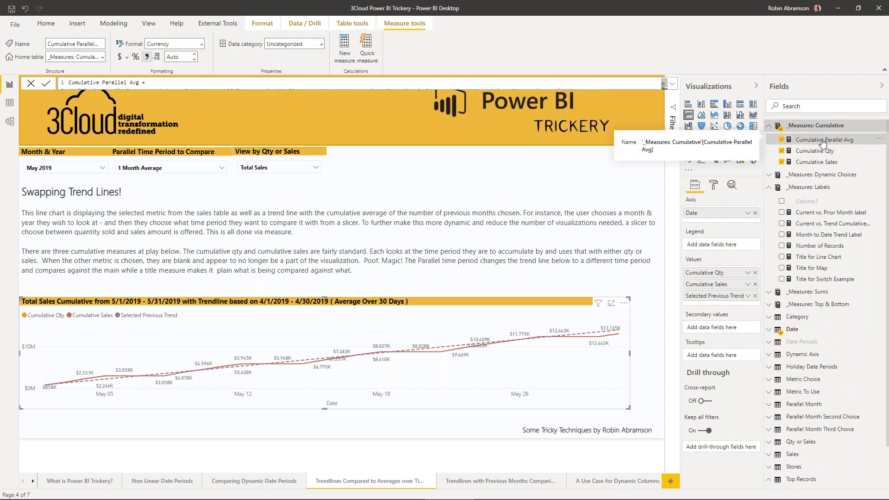
pyautogui.click(674, 86)
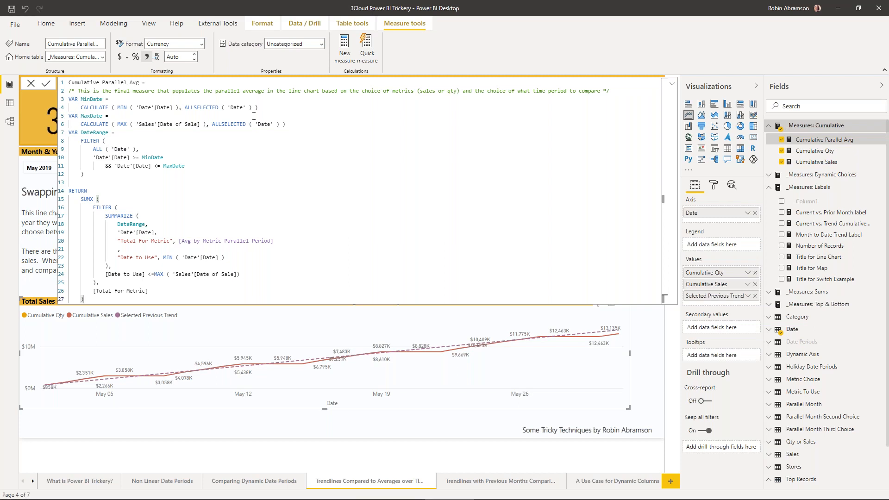
pyautogui.moveTo(258, 349)
# - Review the Avg by Metric Parallel Period formula, highlighting its Trend Time Period selection and EOMONTH switch branches, and collapse the formula
pyautogui.click(777, 176)
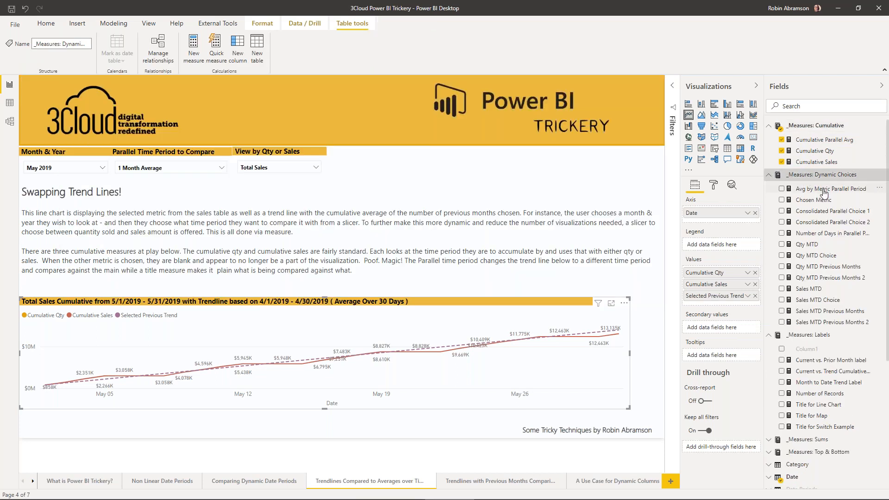
pyautogui.click(823, 190)
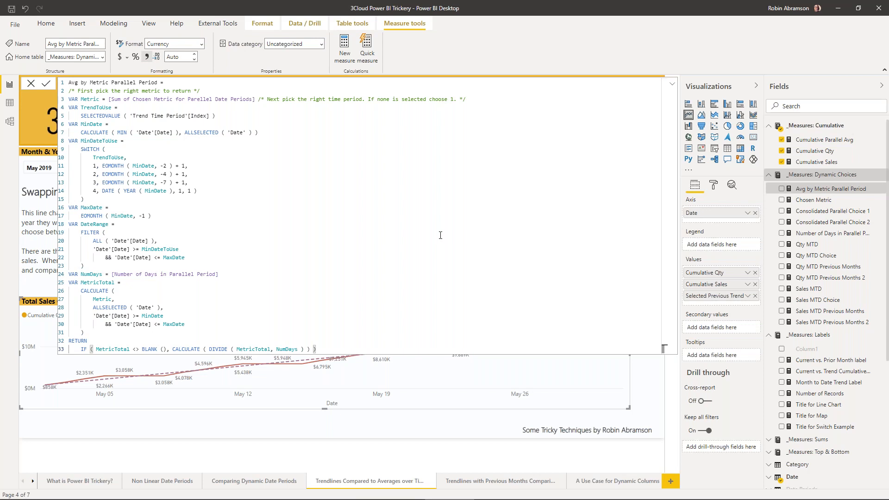
pyautogui.moveTo(72, 149); pyautogui.dragTo(212, 190)
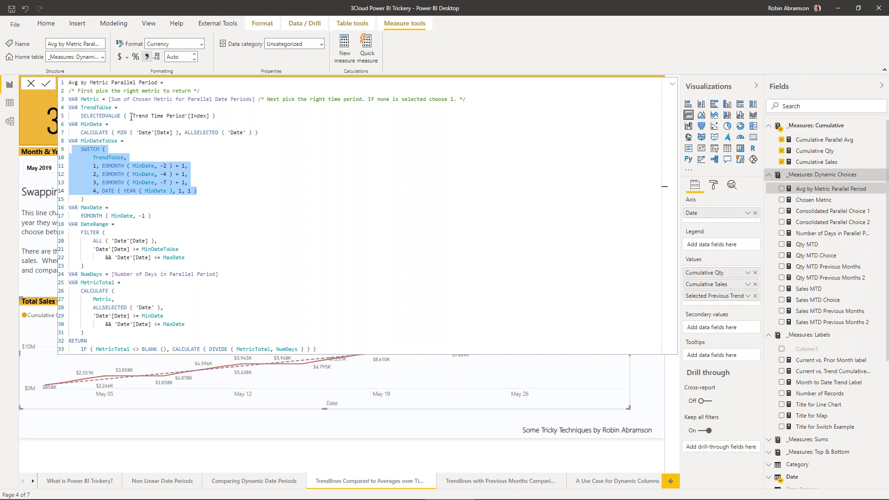
pyautogui.moveTo(130, 116); pyautogui.dragTo(215, 116)
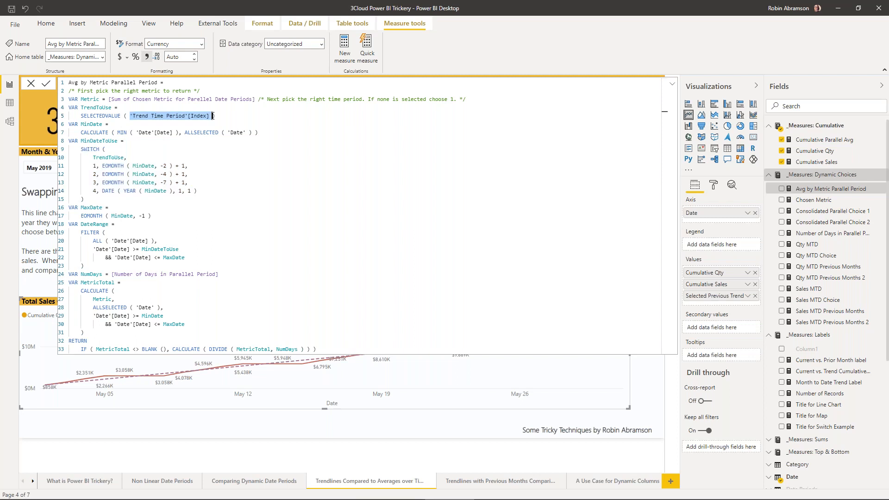
pyautogui.click(93, 168)
pyautogui.moveTo(115, 166); pyautogui.dragTo(93, 174)
pyautogui.moveTo(188, 183); pyautogui.dragTo(105, 182)
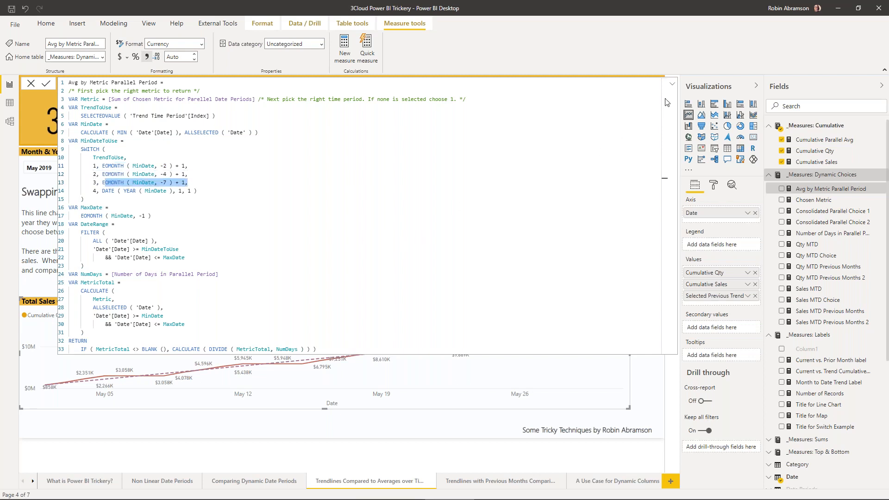
pyautogui.click(671, 84)
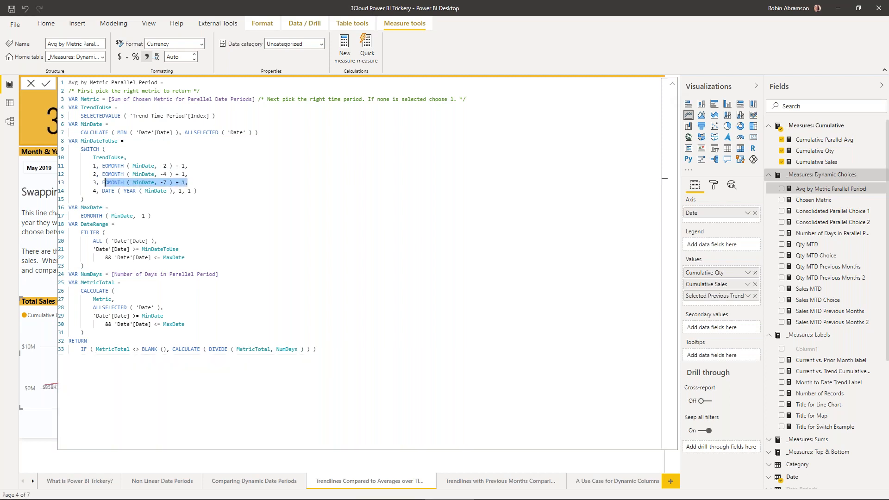
pyautogui.click(673, 88)
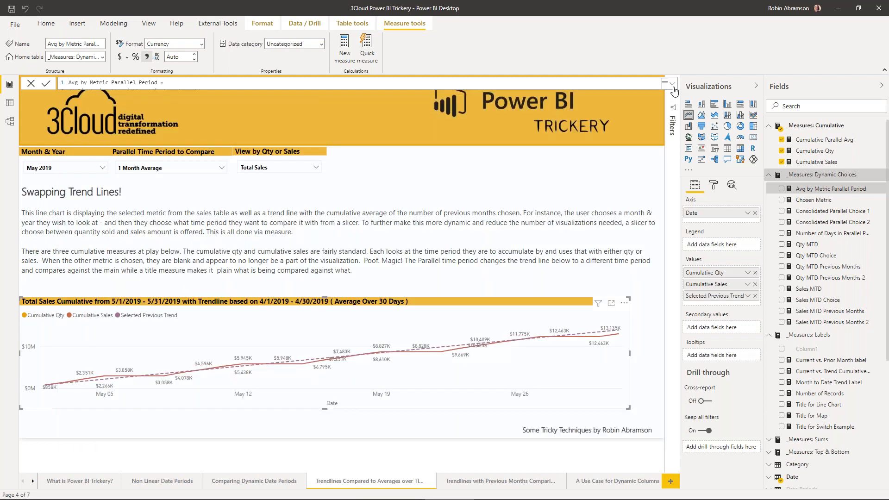
# - Set Month & Year to Feb 2019 and the parallel time period to compare to 3 Months Average
pyautogui.click(94, 171)
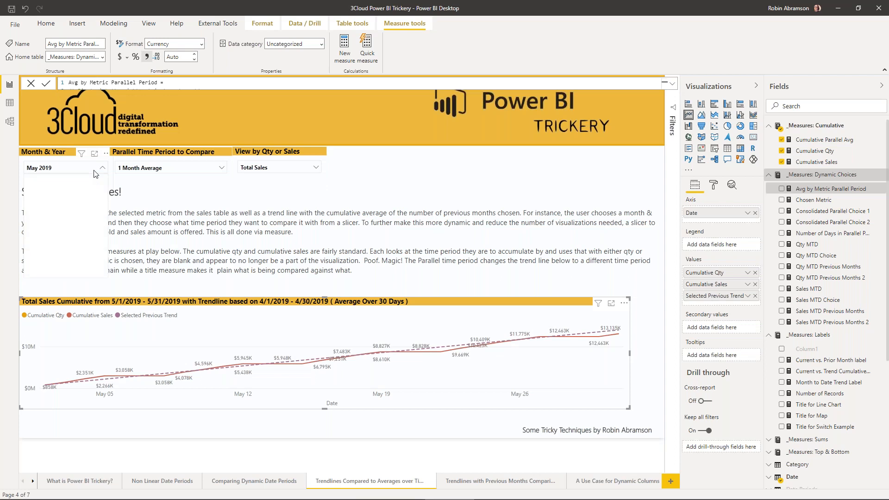
pyautogui.click(46, 224)
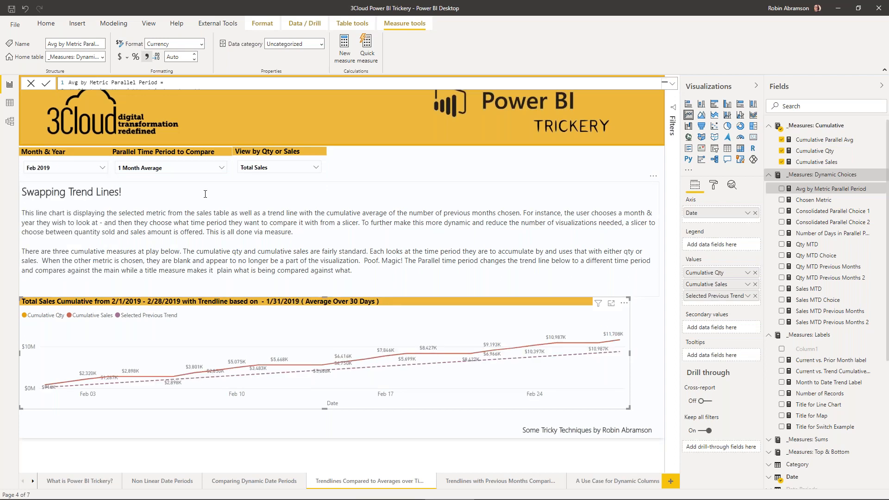
pyautogui.click(219, 168)
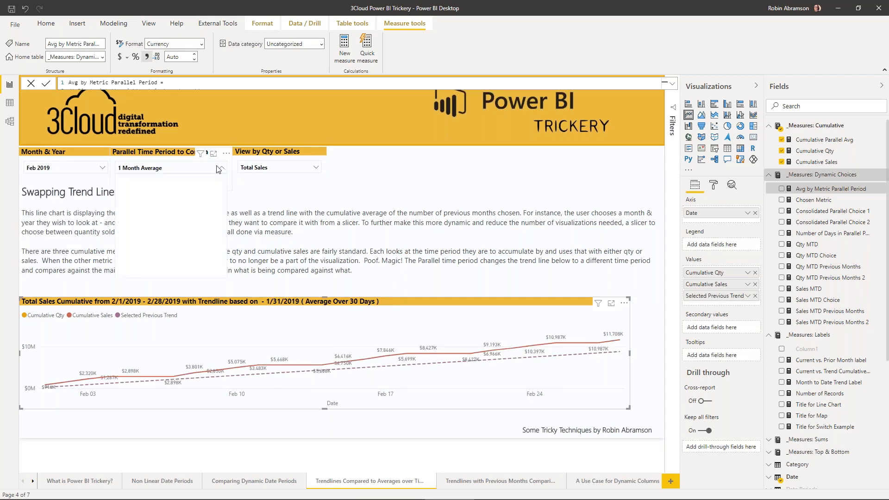
pyautogui.click(146, 187)
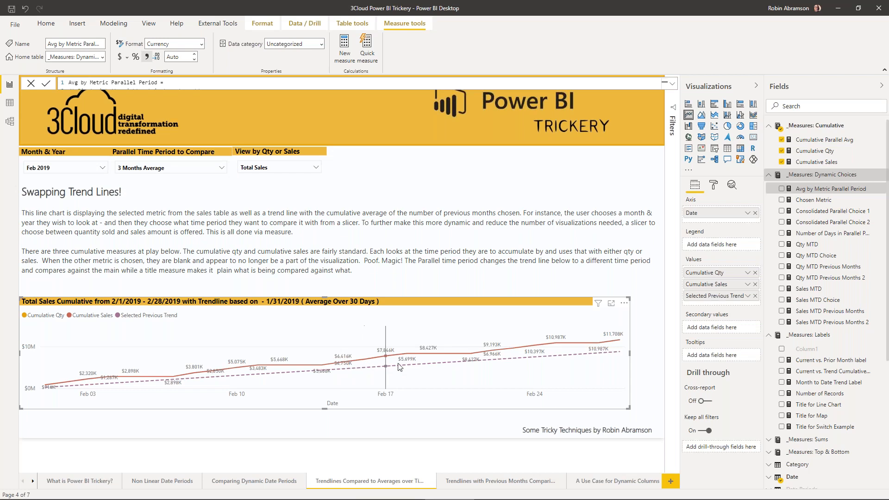
pyautogui.moveTo(476, 362)
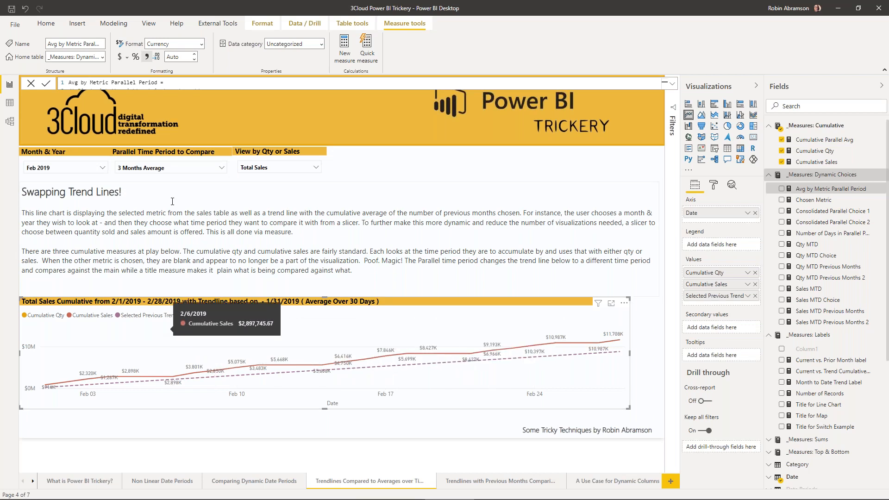
# - Switch the View by Qty or Sales slicer to Qty Sold and then to Both
pyautogui.click(267, 167)
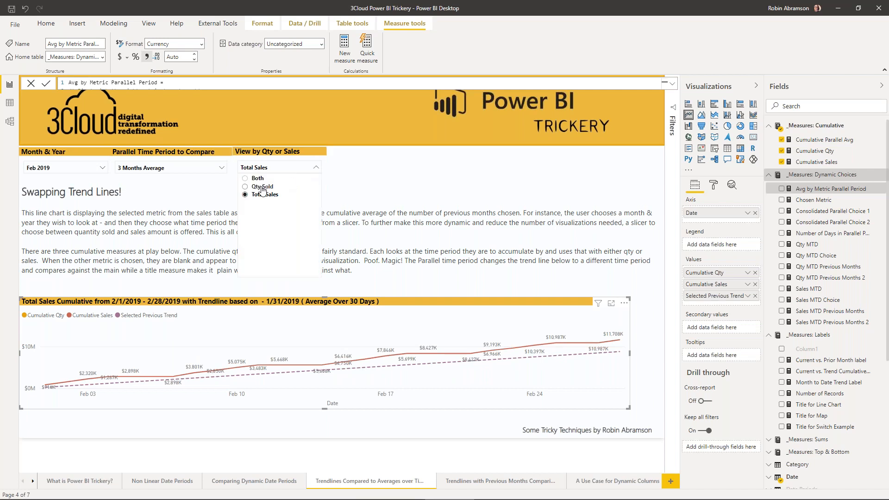
pyautogui.click(262, 187)
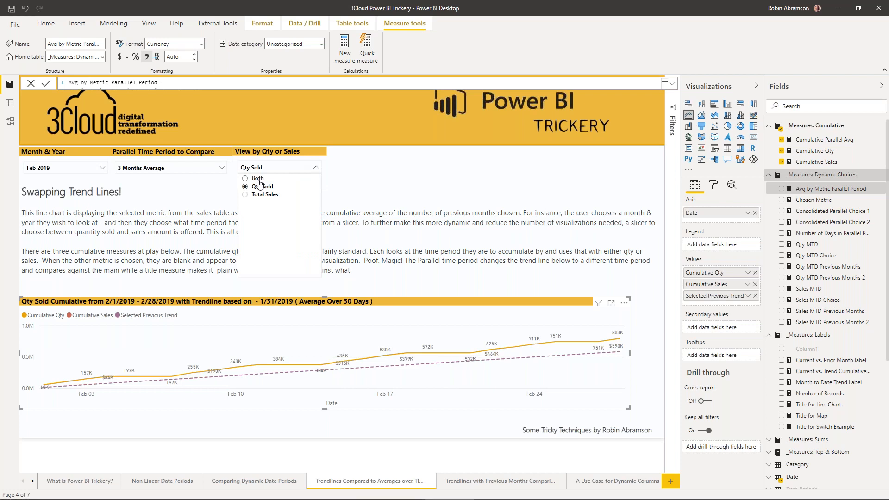
pyautogui.click(257, 179)
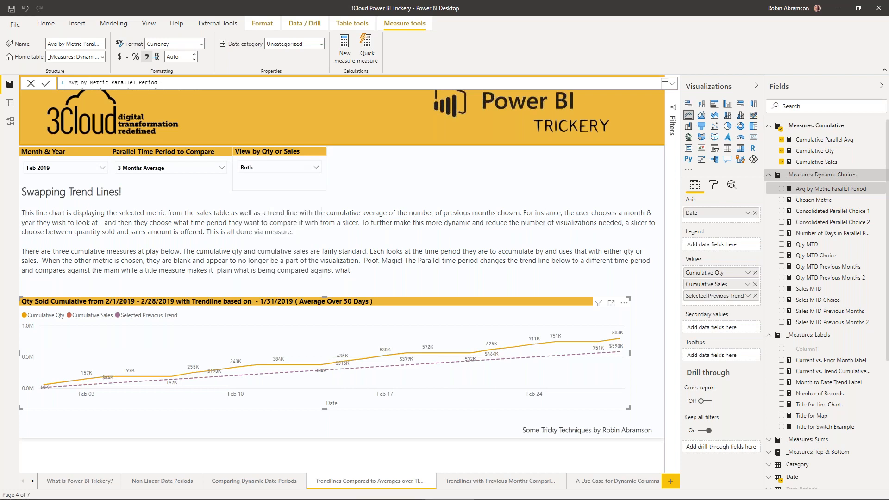
# - Set the parallel time period to compare to 6 Months Average
pyautogui.click(214, 169)
pyautogui.click(151, 194)
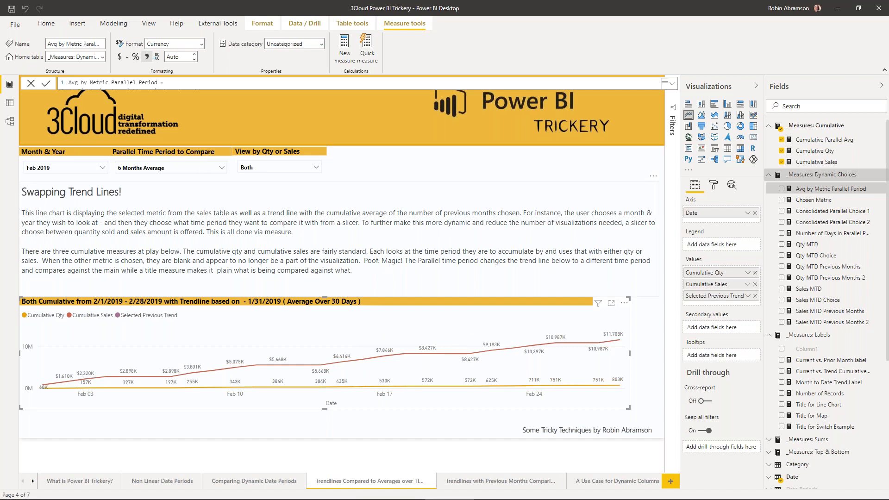
pyautogui.click(158, 158)
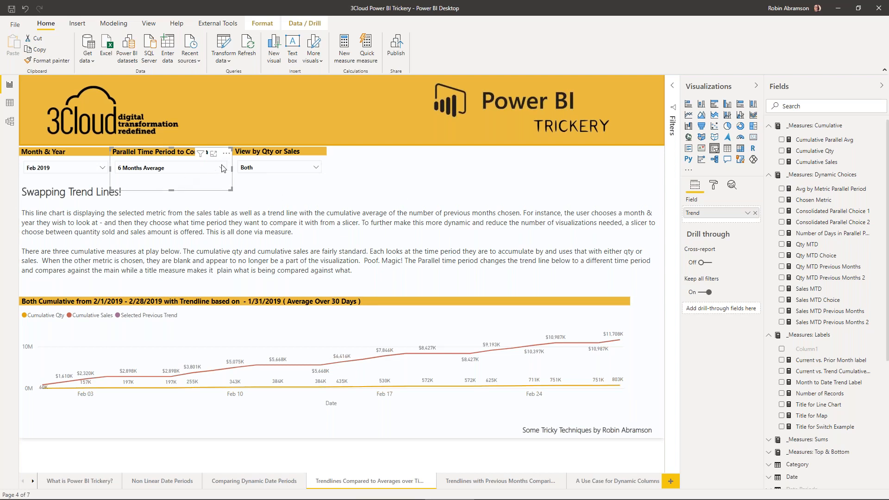
pyautogui.click(207, 170)
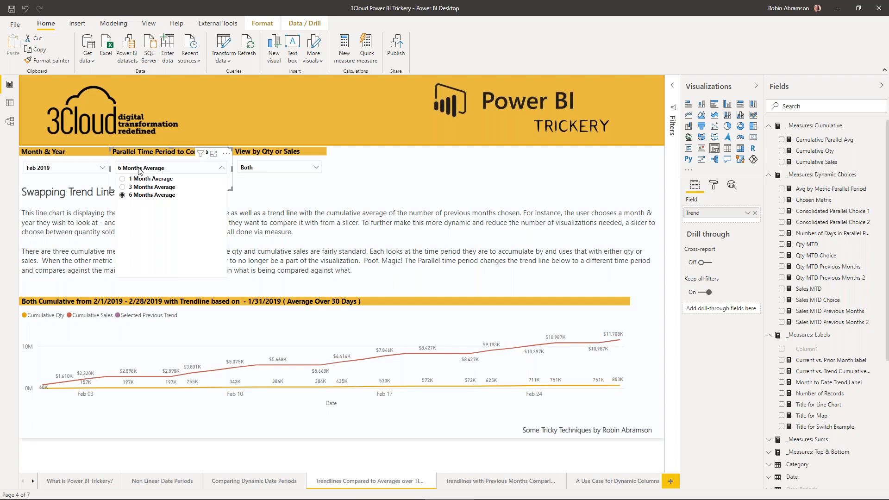
pyautogui.click(223, 168)
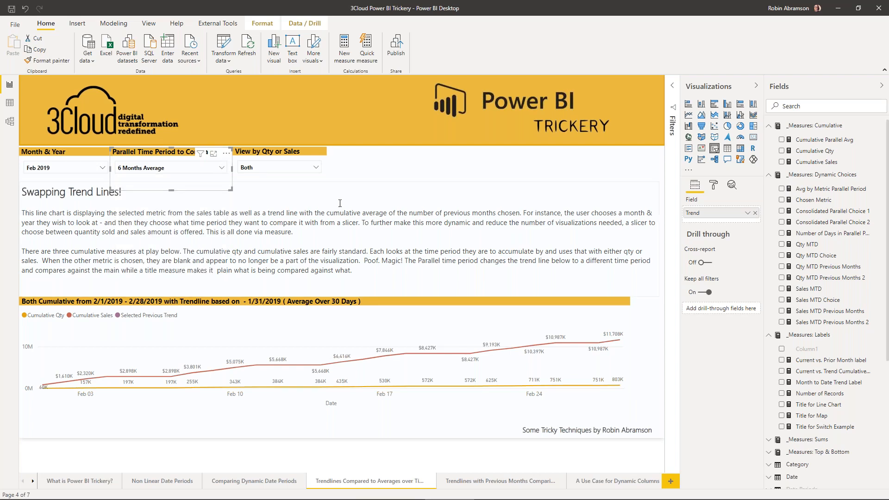
pyautogui.click(381, 216)
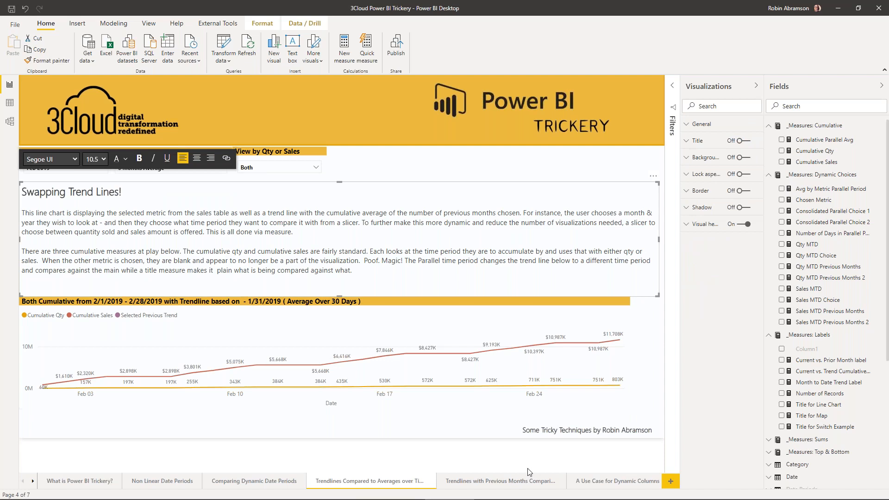
# - Go to the report page on trendlines with previous months comparisons and bring up its explanatory text about the vanishing trend line
pyautogui.click(508, 482)
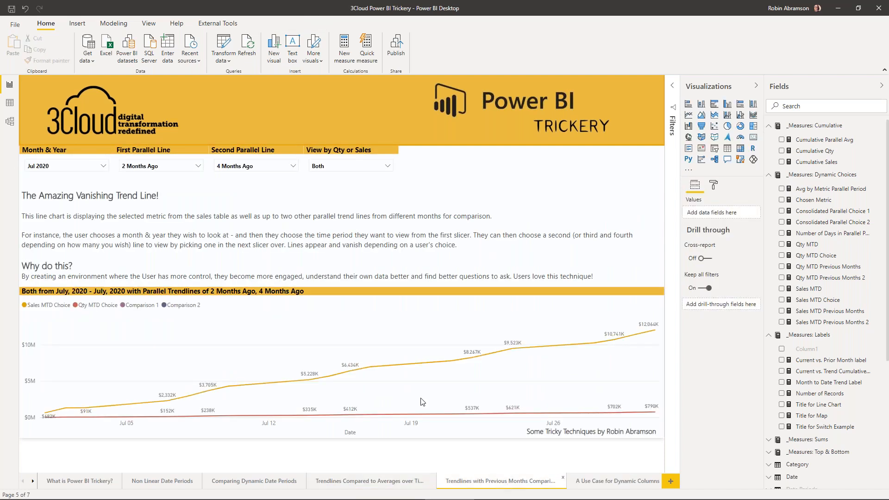
pyautogui.click(385, 233)
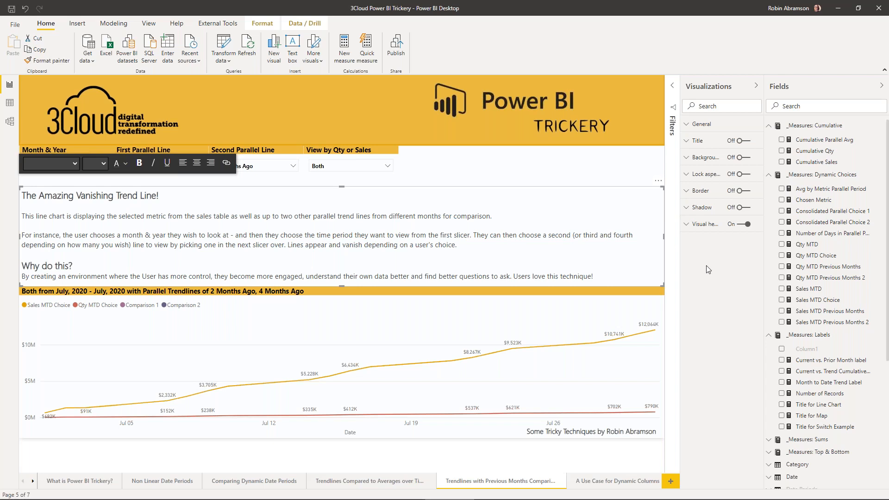
pyautogui.click(365, 83)
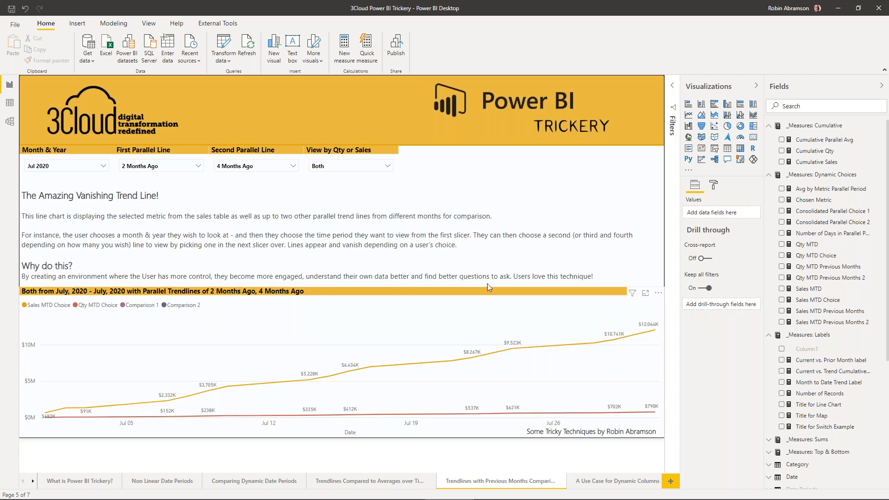
# - Set Month & Year to Mar 2019, the first parallel line to 1 Month Ago and the second to 2 Months Ago
pyautogui.click(71, 168)
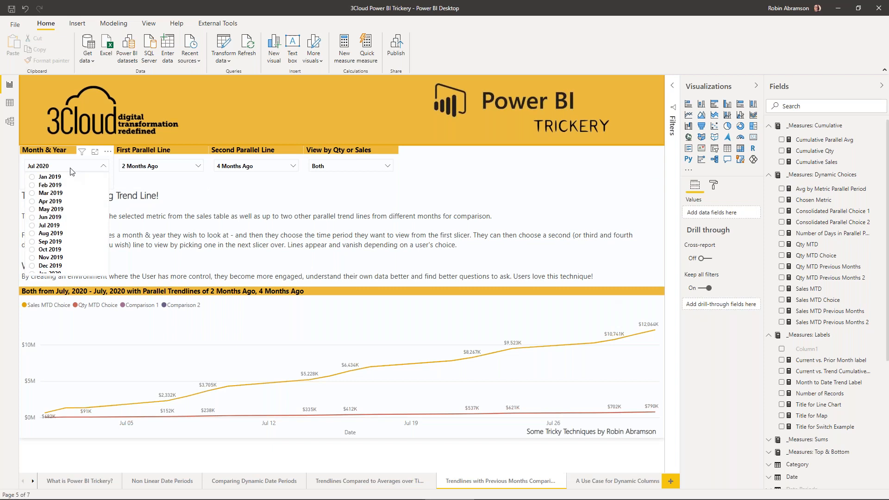
pyautogui.click(59, 193)
pyautogui.click(186, 167)
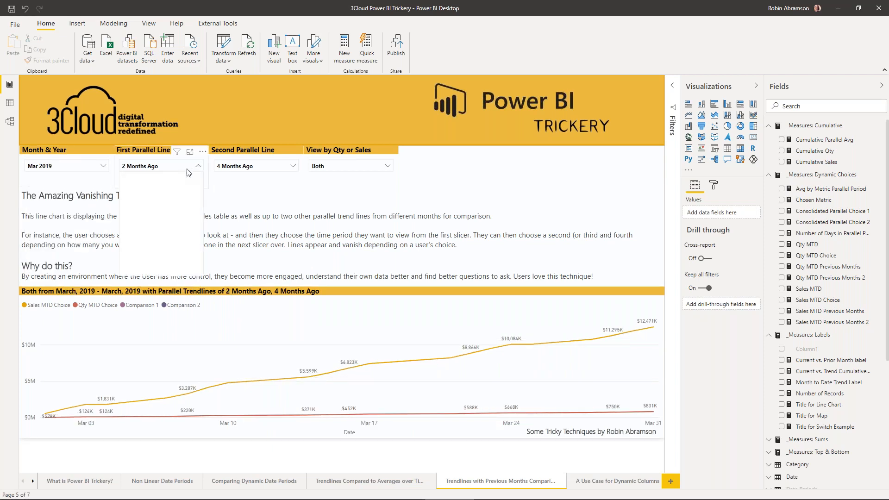
pyautogui.click(150, 177)
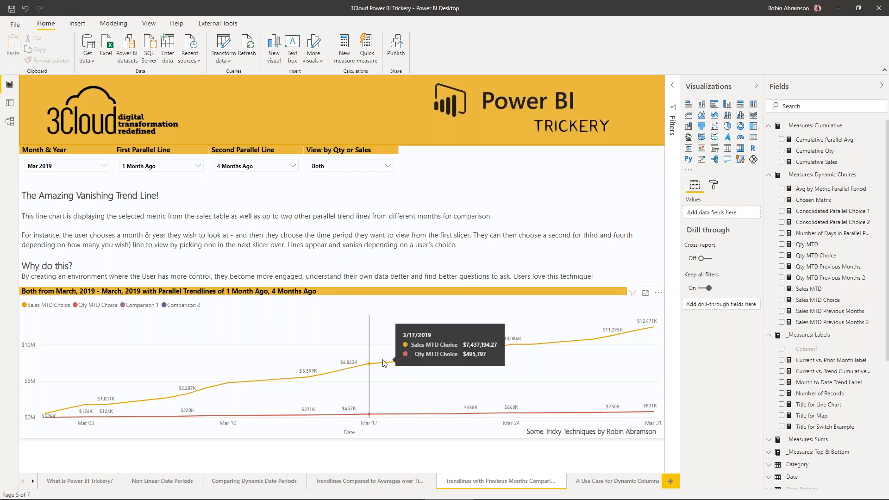
pyautogui.click(293, 168)
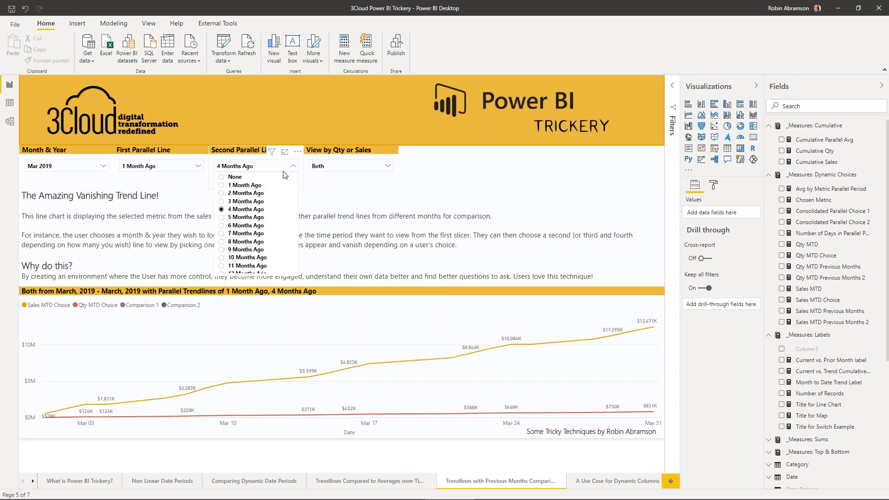
pyautogui.click(246, 193)
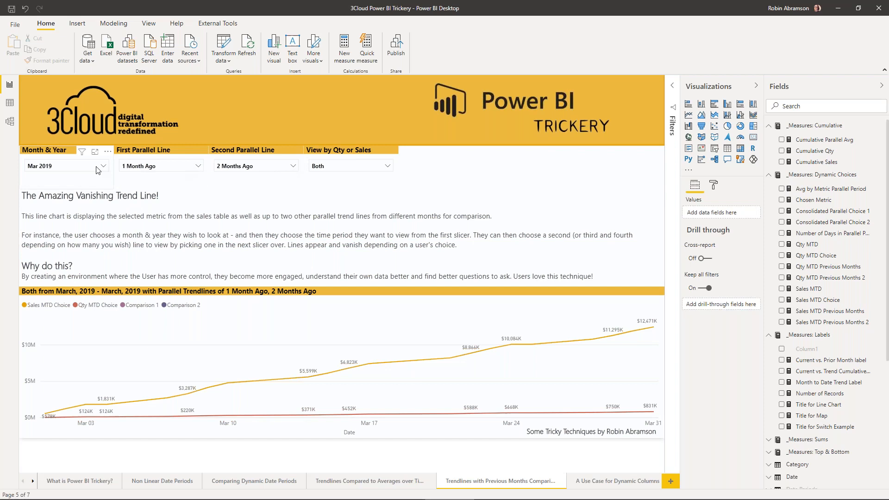
# - Try Aug 2020 as the Month & Year and return the slicer to Mar 2019
pyautogui.click(76, 166)
pyautogui.scroll(-4, 55, 241)
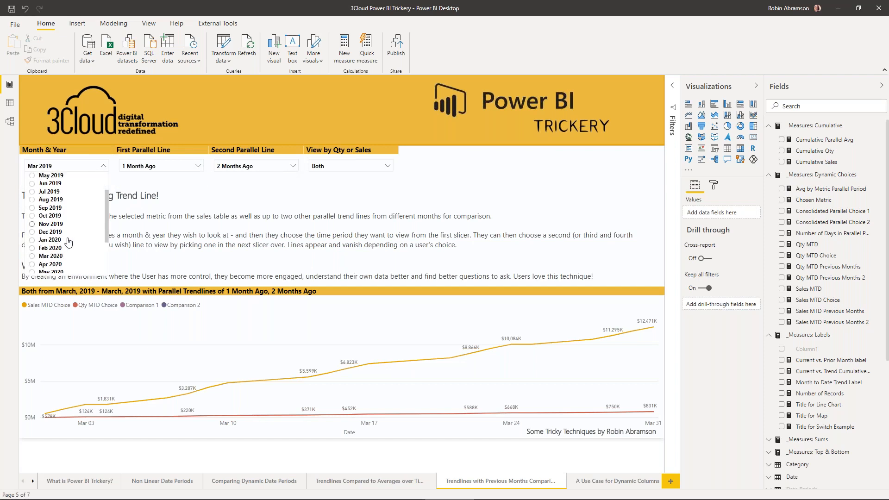
pyautogui.click(54, 238)
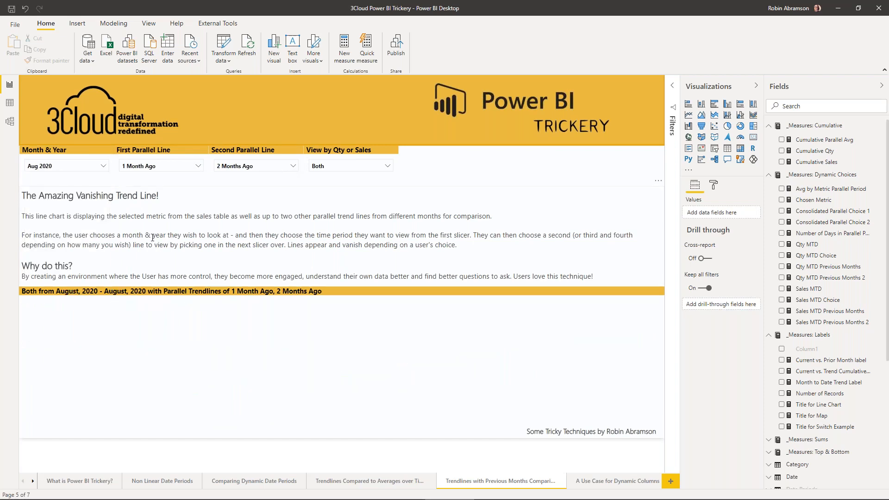
pyautogui.click(102, 165)
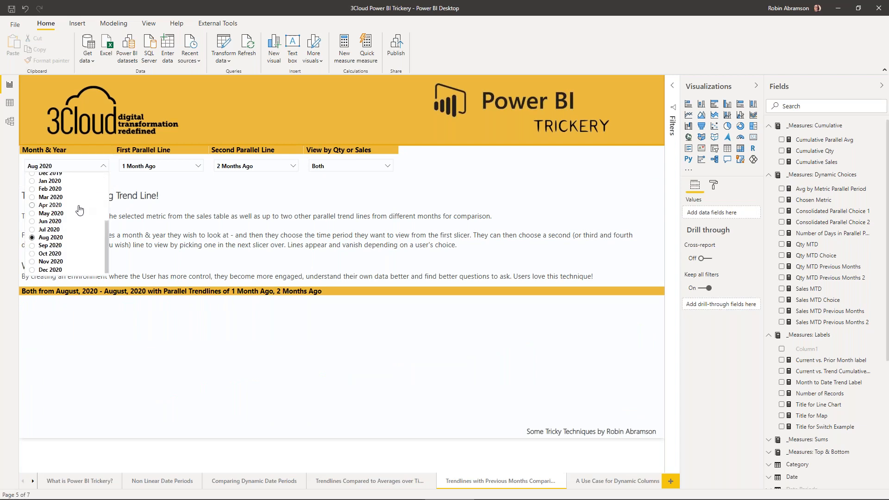
pyautogui.scroll(4, 77, 211)
pyautogui.click(55, 194)
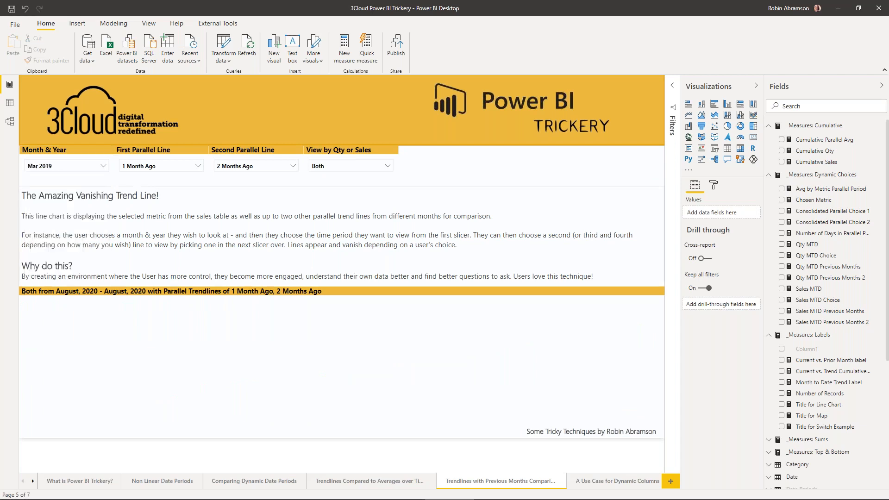
# - Set the second parallel line to None and view the chart by Qty Sold
pyautogui.click(263, 166)
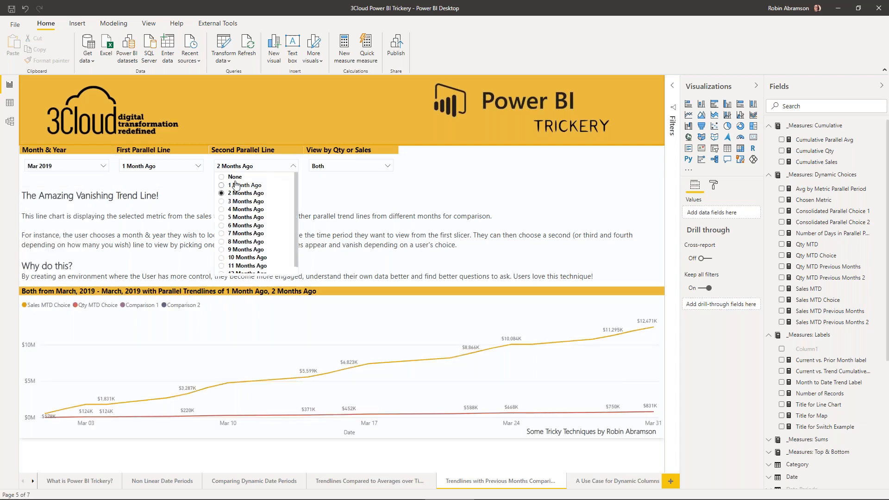
pyautogui.click(236, 177)
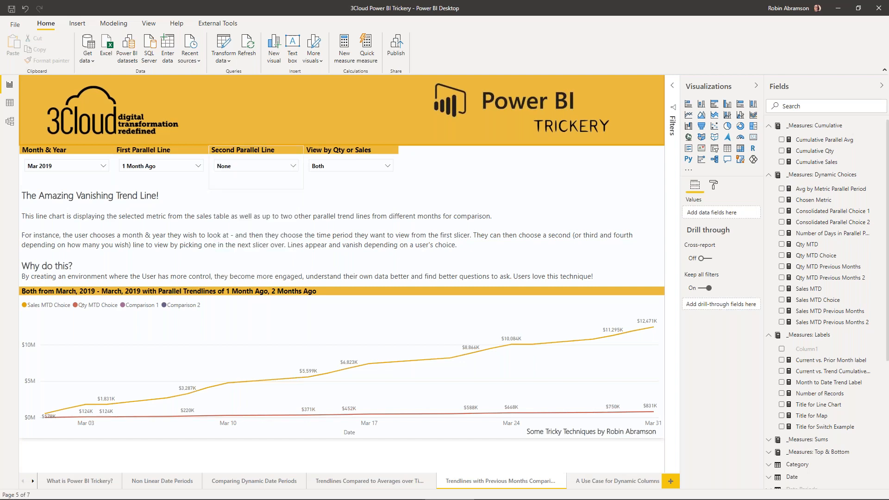
pyautogui.click(359, 171)
pyautogui.click(334, 186)
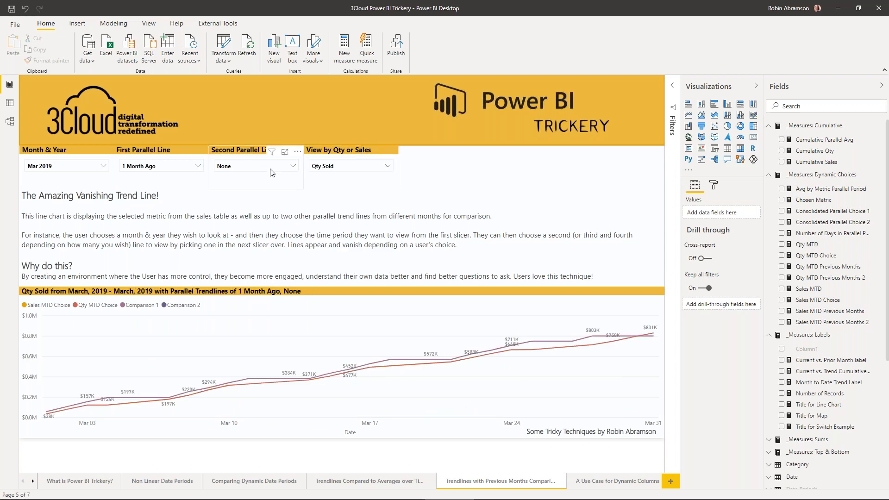
# - Try 3 Months Ago for both the second and the first parallel line
pyautogui.click(284, 166)
pyautogui.click(250, 203)
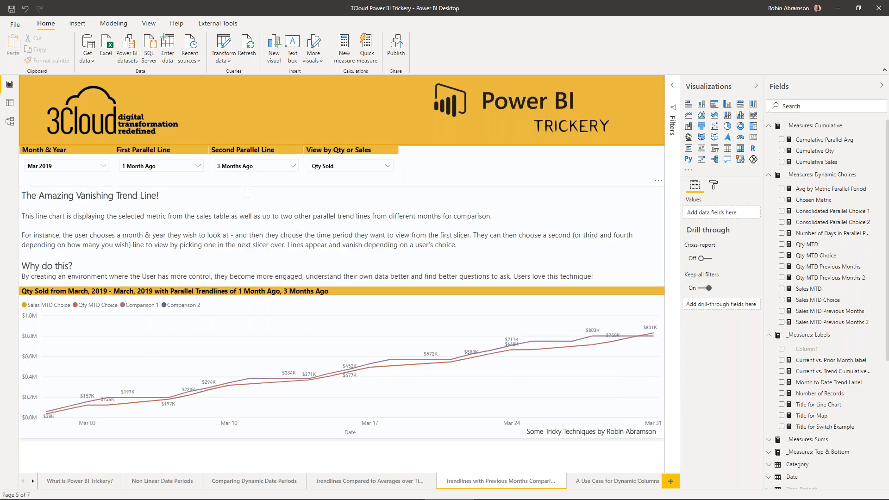
pyautogui.click(190, 167)
pyautogui.click(153, 193)
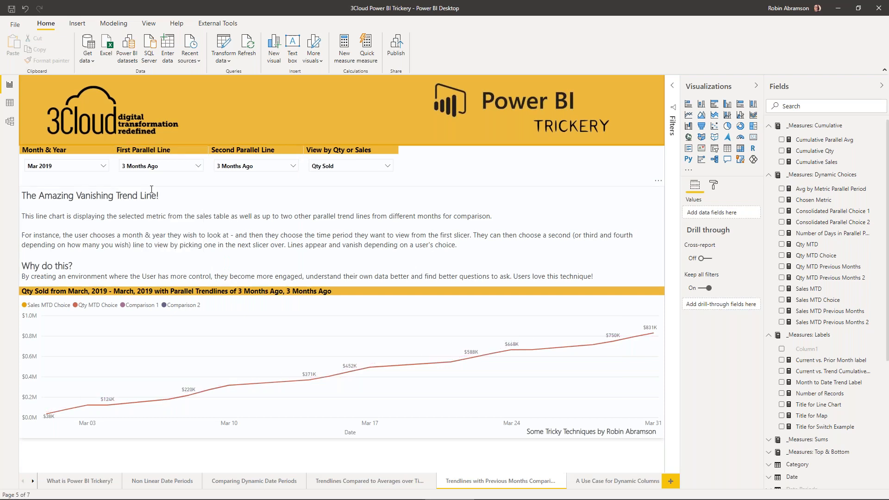
# - Set the first parallel line to 1 Month Ago and the second parallel line to None
pyautogui.click(182, 162)
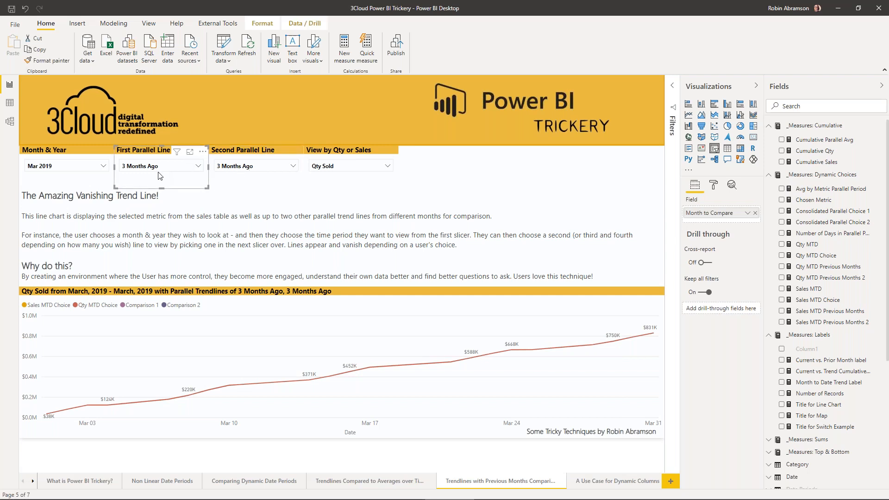
pyautogui.click(158, 169)
pyautogui.click(176, 176)
pyautogui.click(250, 166)
pyautogui.click(225, 175)
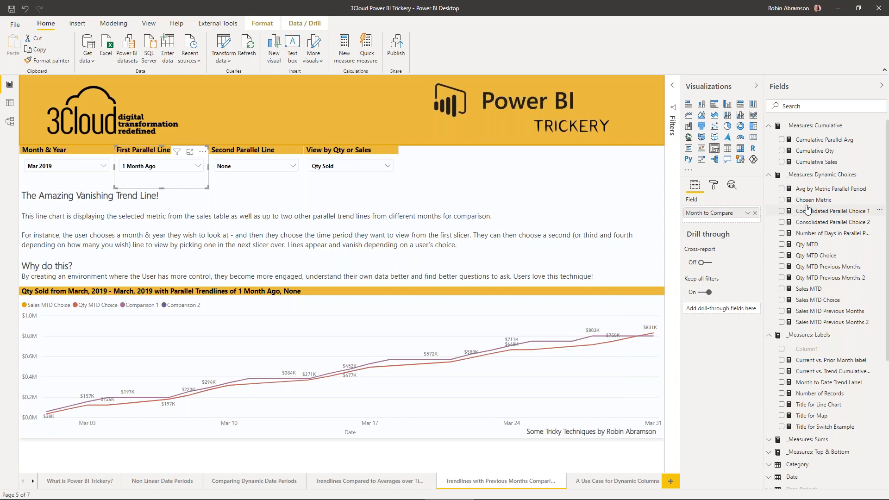
# - Review the Consolidated Parallel Choice 1 and Choice 2 formulas behind the line chart, collapse the formula and deselect the chart
pyautogui.click(567, 309)
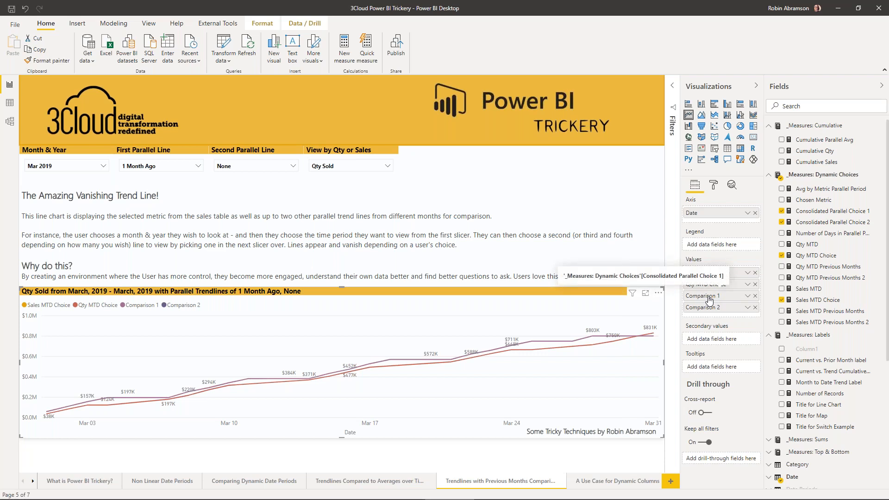
pyautogui.click(810, 213)
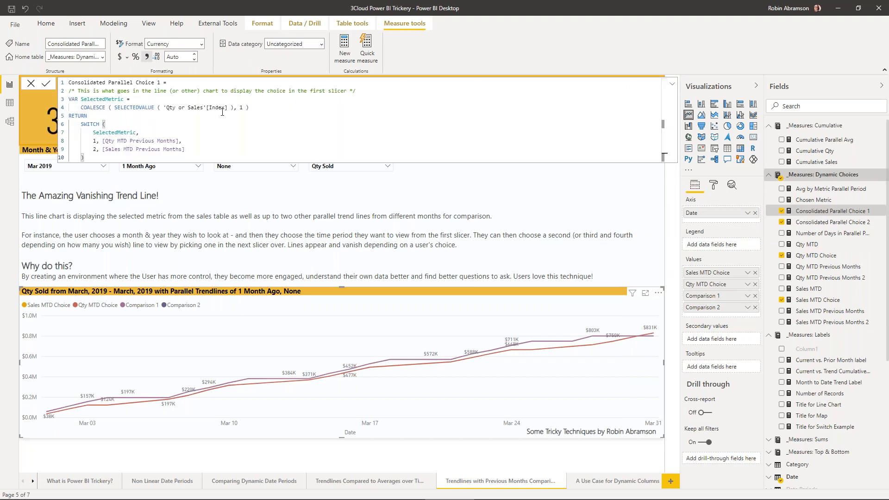
pyautogui.click(824, 223)
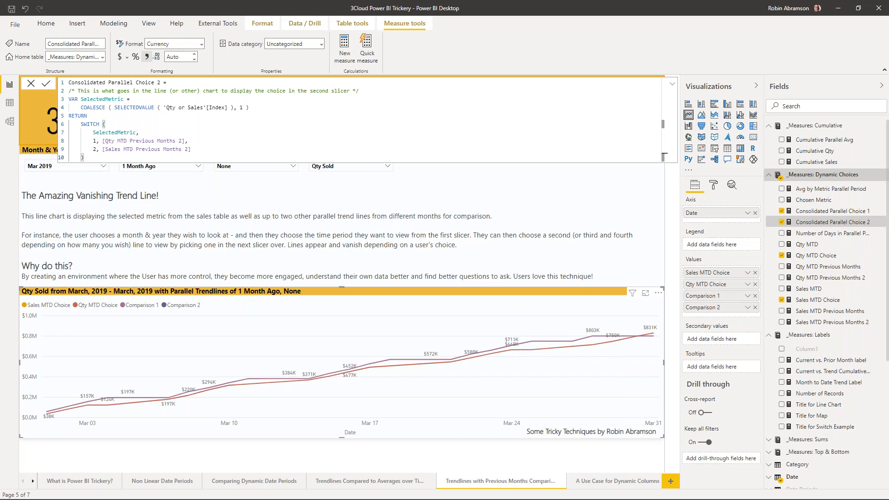
pyautogui.click(672, 84)
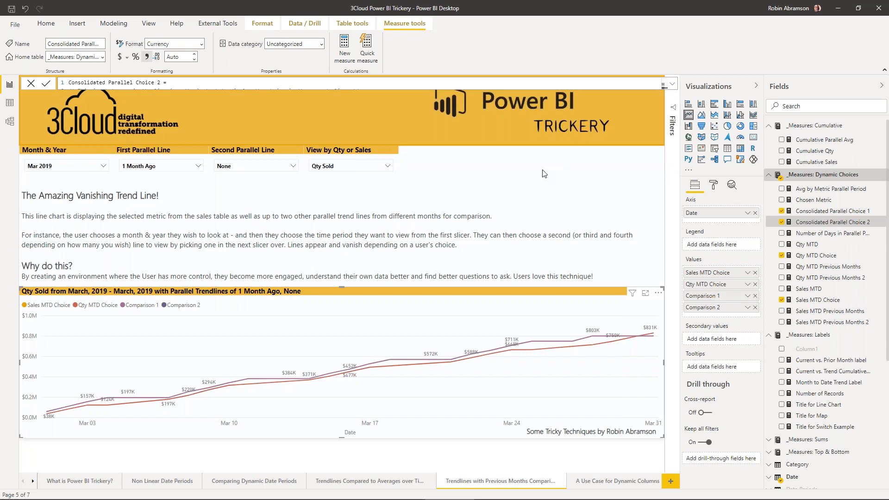
pyautogui.click(503, 160)
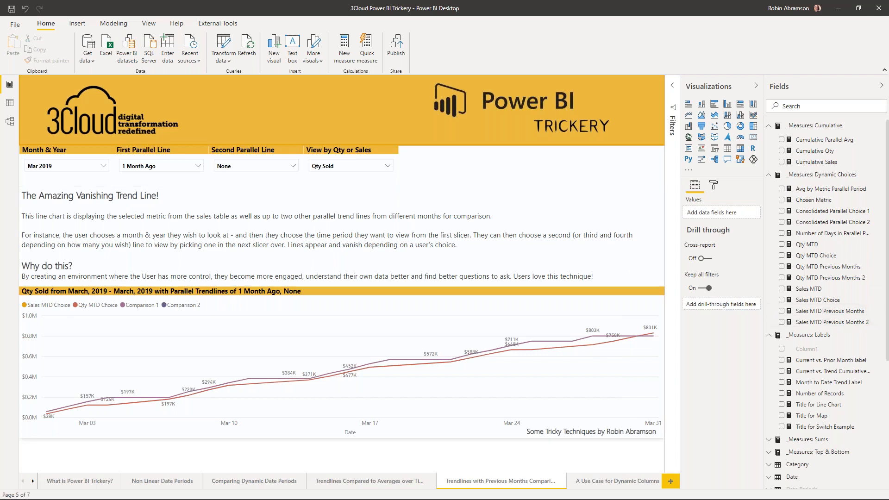
# - Select the Sales MTD measure and look over its currency setting and the available number formats
pyautogui.click(817, 290)
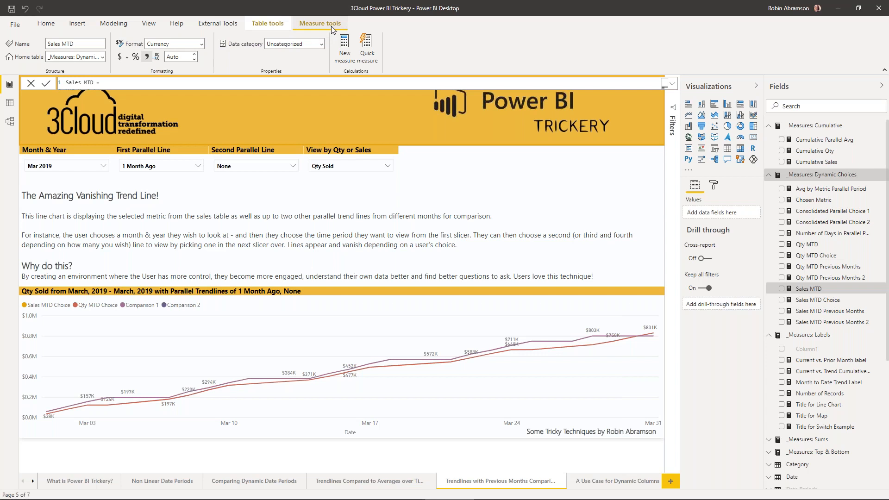
pyautogui.click(201, 44)
pyautogui.click(202, 44)
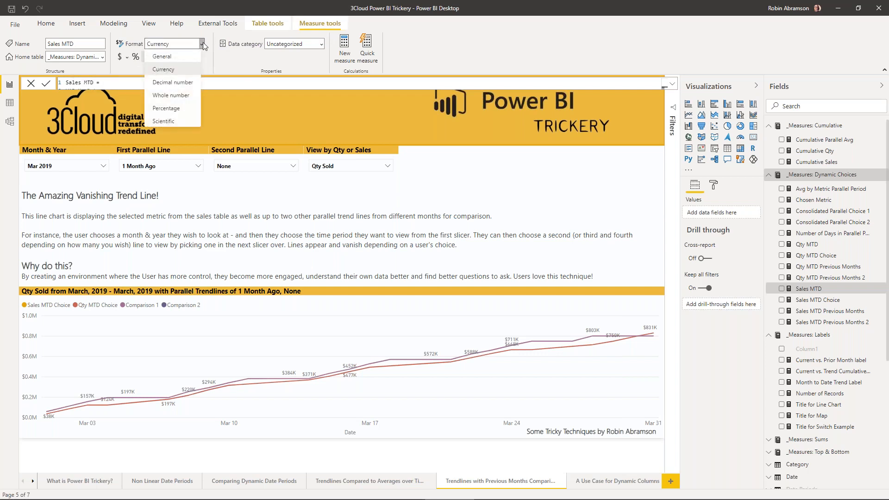
pyautogui.click(120, 59)
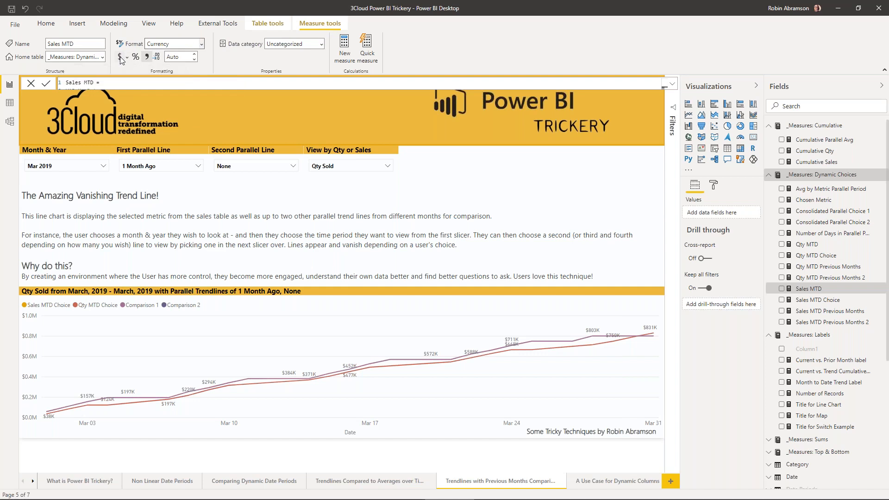
pyautogui.click(202, 45)
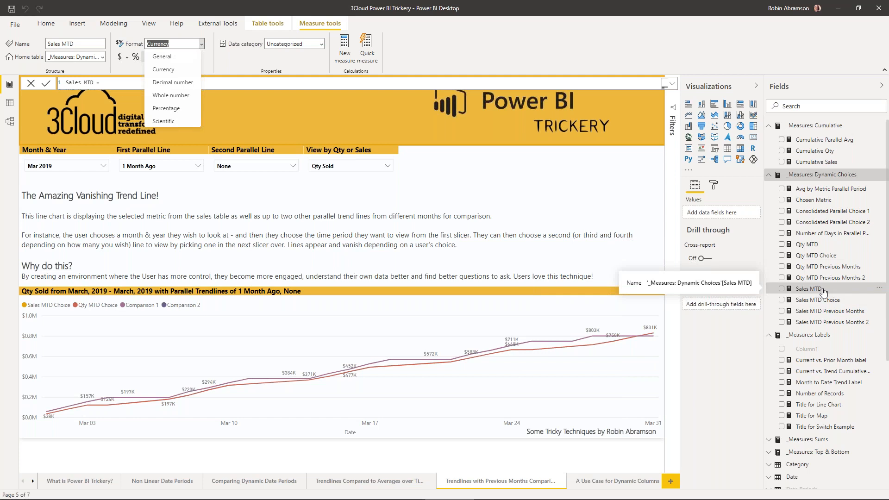
# - Collapse the expanded measure tables in the field list, checking which measures the Dynamic Choices and Sums tables hold
pyautogui.moveTo(824, 289); pyautogui.dragTo(815, 262)
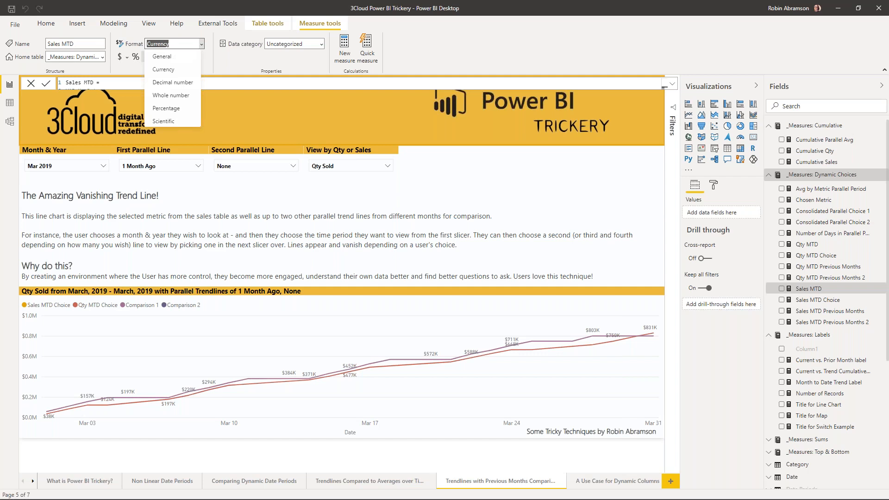
pyautogui.click(769, 128)
pyautogui.click(769, 139)
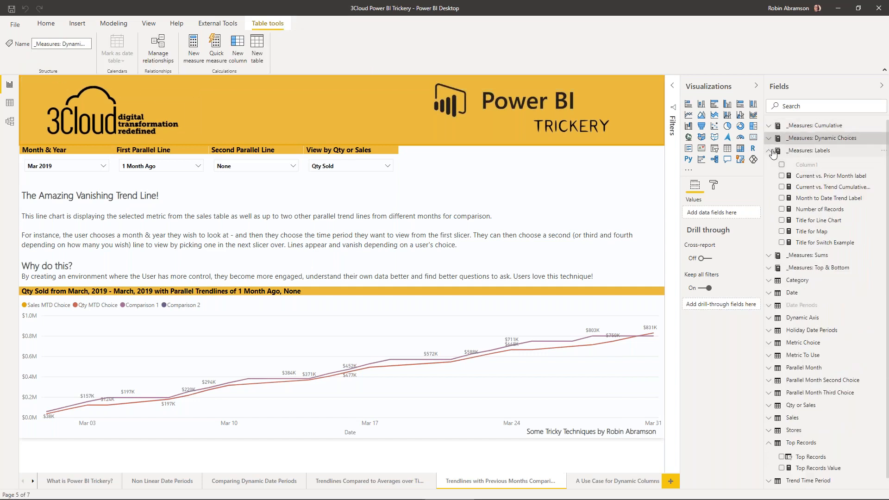
pyautogui.click(768, 150)
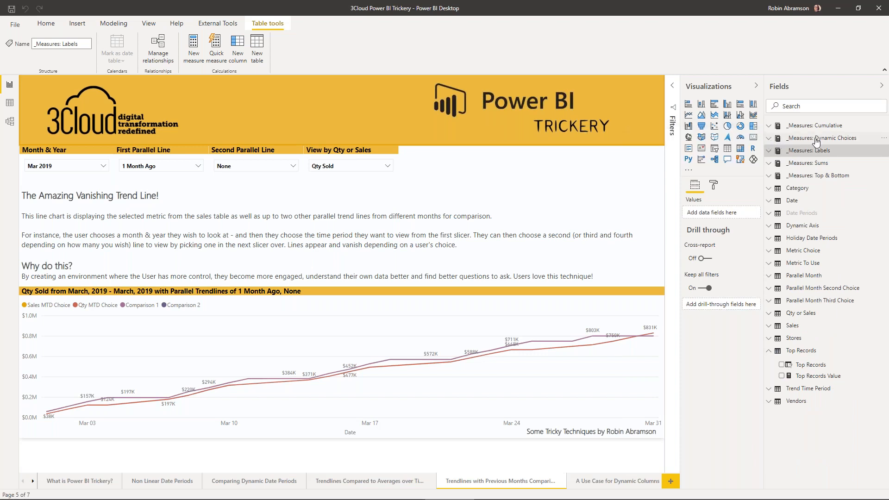
pyautogui.click(768, 138)
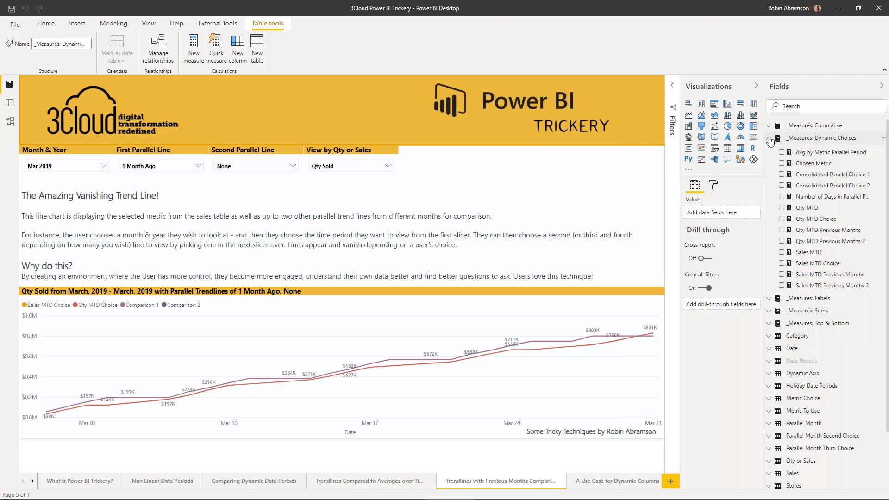
pyautogui.click(769, 139)
pyautogui.click(796, 165)
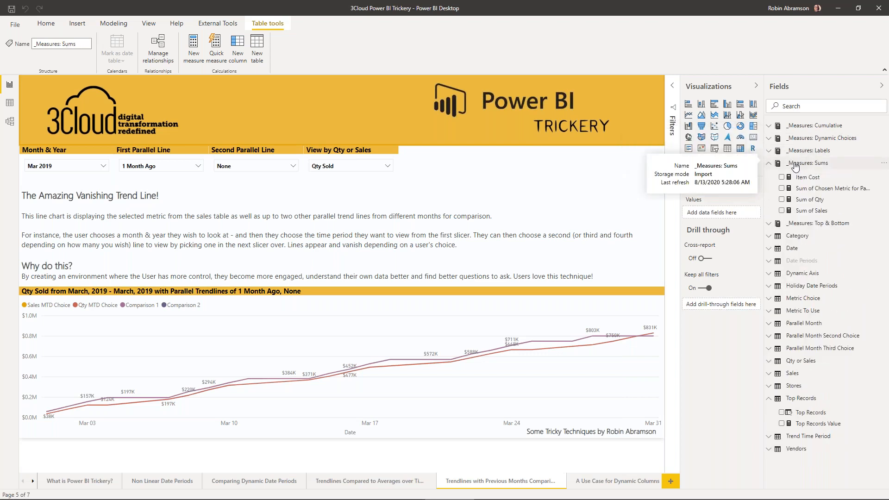
pyautogui.click(796, 165)
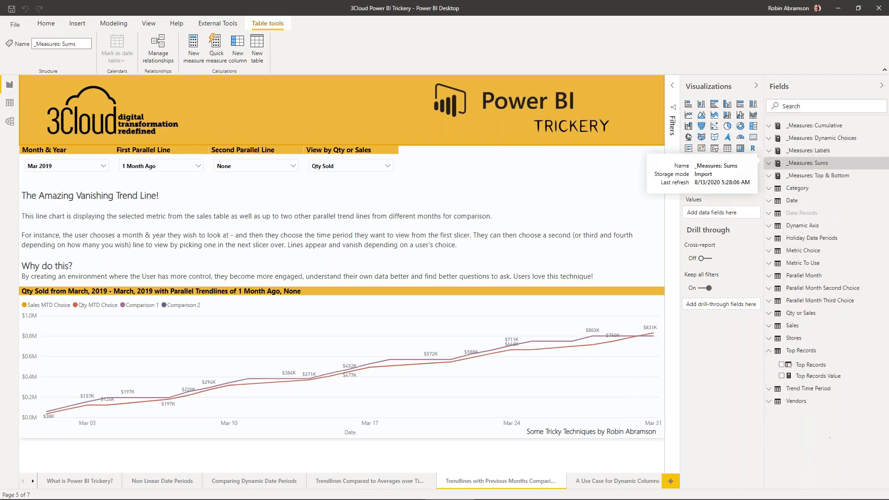
# - Create a blank table by entering data manually, name it "_Measures: Whatever" and load it into the model
pyautogui.click(46, 24)
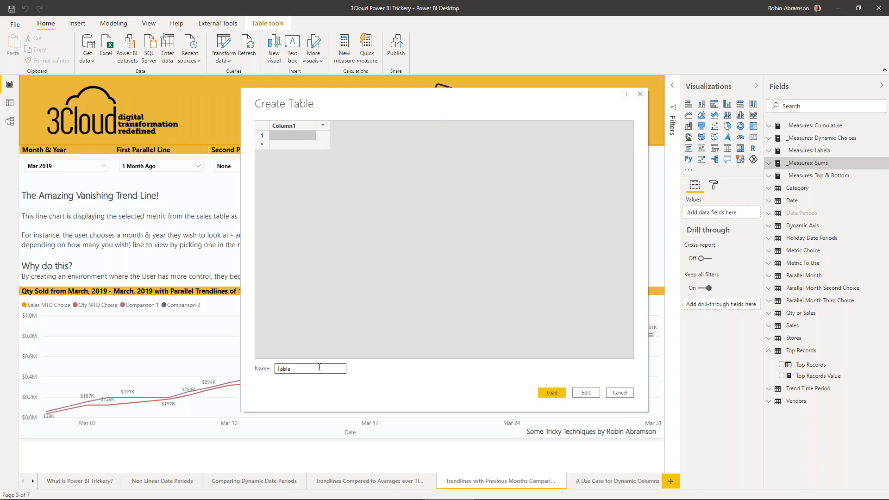
pyautogui.moveTo(306, 369); pyautogui.dragTo(273, 368)
pyautogui.press('BackSpace')
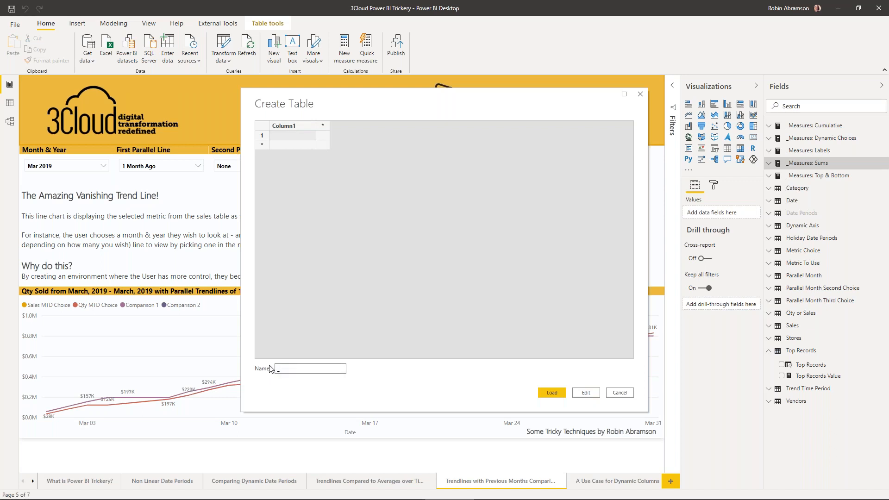
pyautogui.write('_<ea')
pyautogui.press('BackSpace')
pyautogui.press('BackSpace')
pyautogui.press('BackSpace')
pyautogui.write('Measures: Whatever')
pyautogui.click(555, 392)
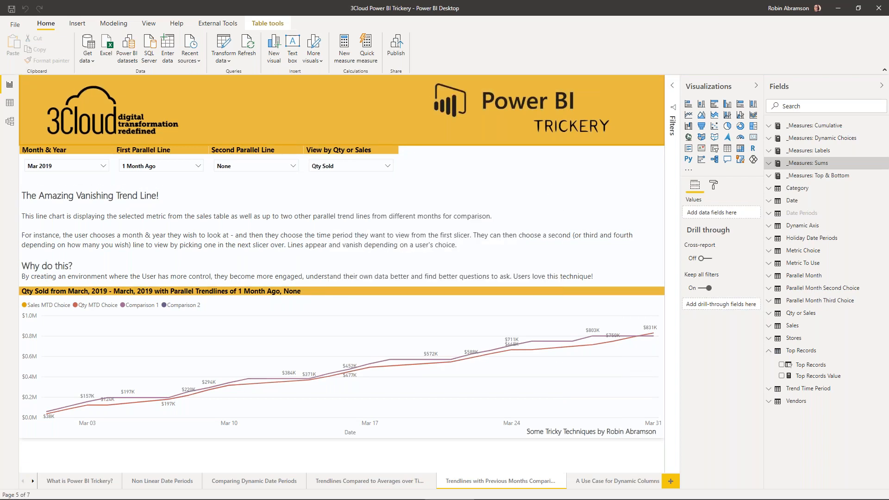
# - Add a new measure to the _Measures: Whatever table with the formula Test = 1
pyautogui.click(771, 189)
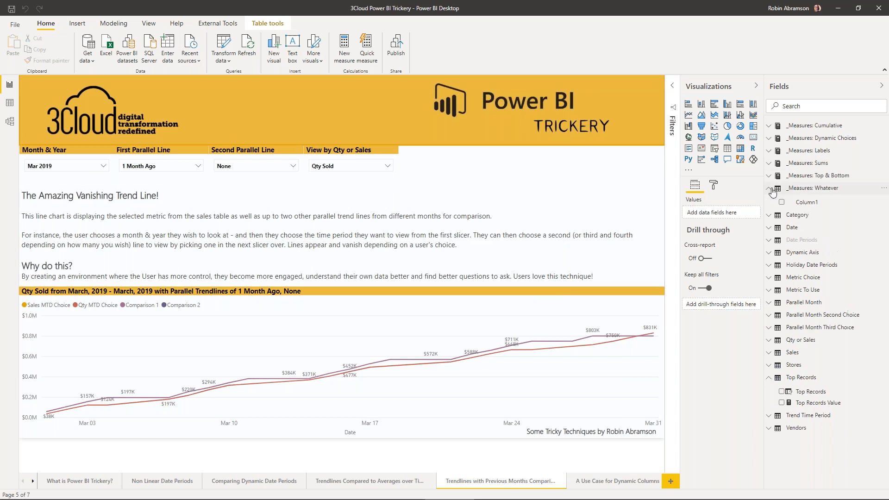
pyautogui.rightClick(801, 190)
pyautogui.click(798, 201)
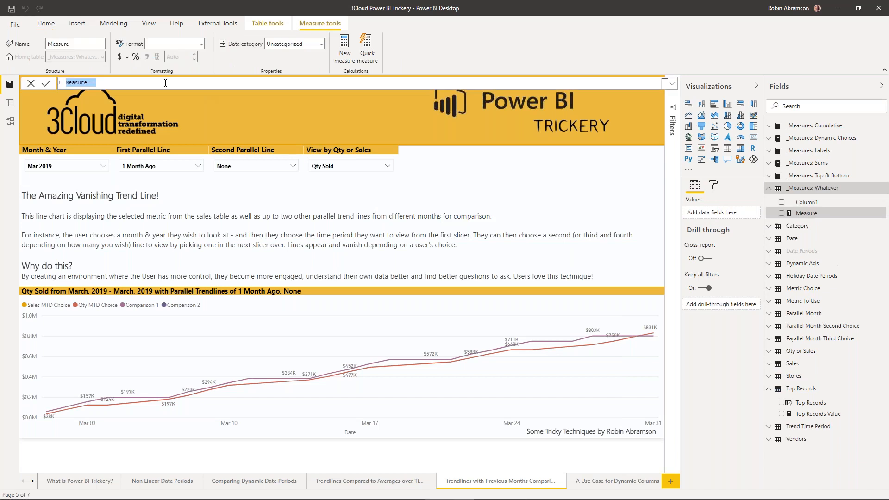
pyautogui.write('Test = 1')
pyautogui.press('Return')
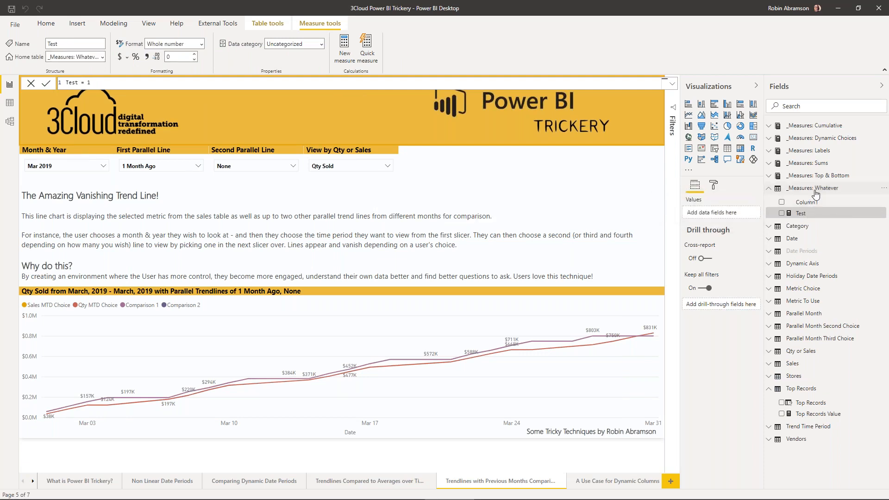
# - Hide Column1 in the _Measures: Whatever table and collapse the table
pyautogui.click(819, 204)
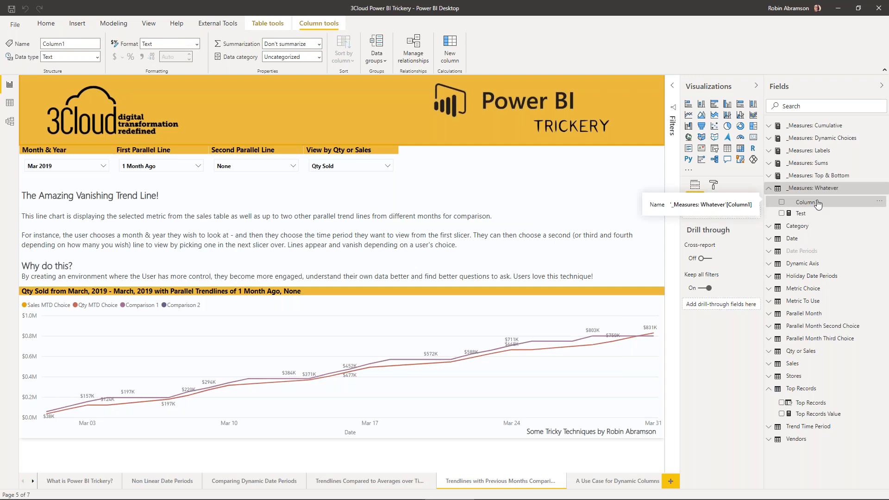
pyautogui.rightClick(819, 204)
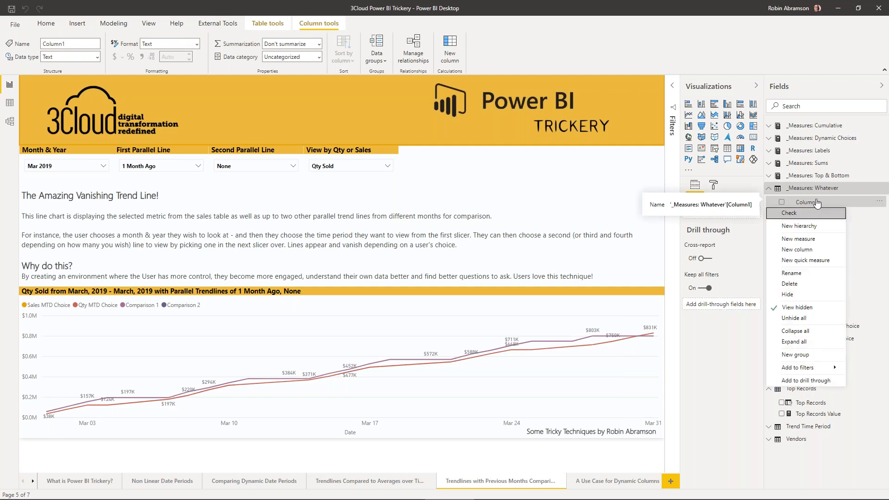
pyautogui.click(796, 295)
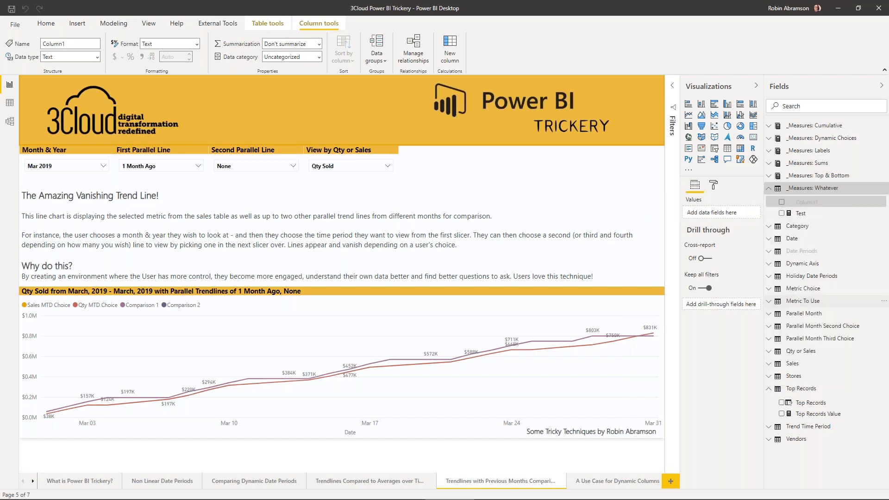
pyautogui.click(807, 185)
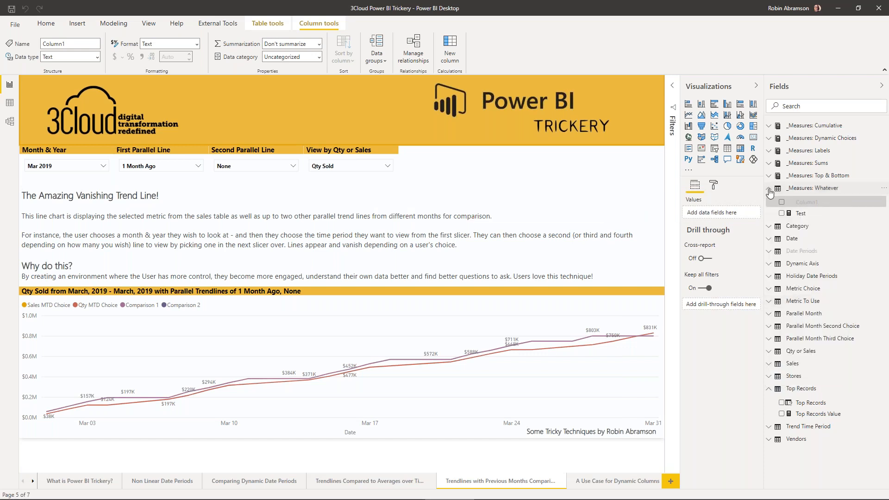
# - Compare the contents and table icons of _Measures: Top & Bottom and _Measures: Whatever, leaving both tables collapsed
pyautogui.click(814, 176)
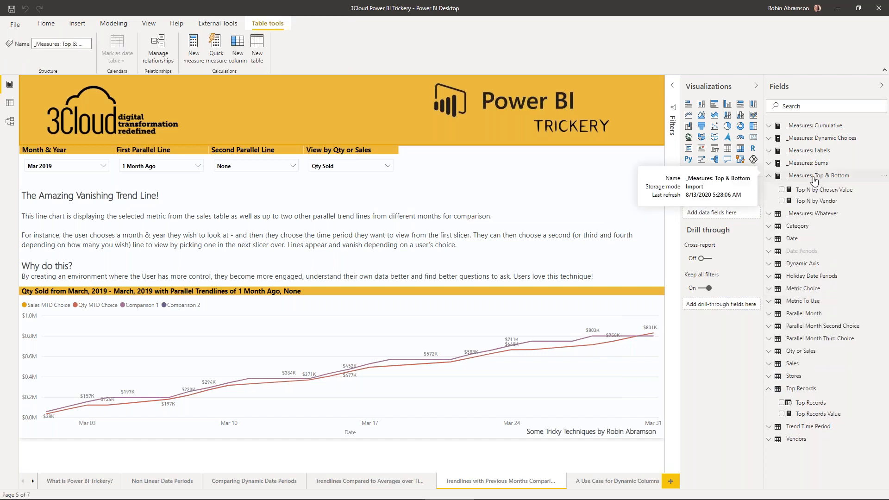
pyautogui.click(815, 176)
pyautogui.click(805, 191)
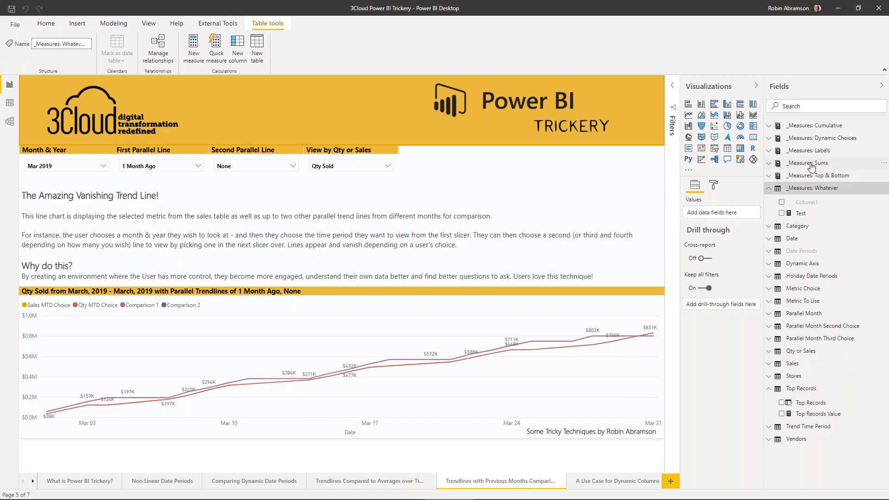
pyautogui.click(770, 188)
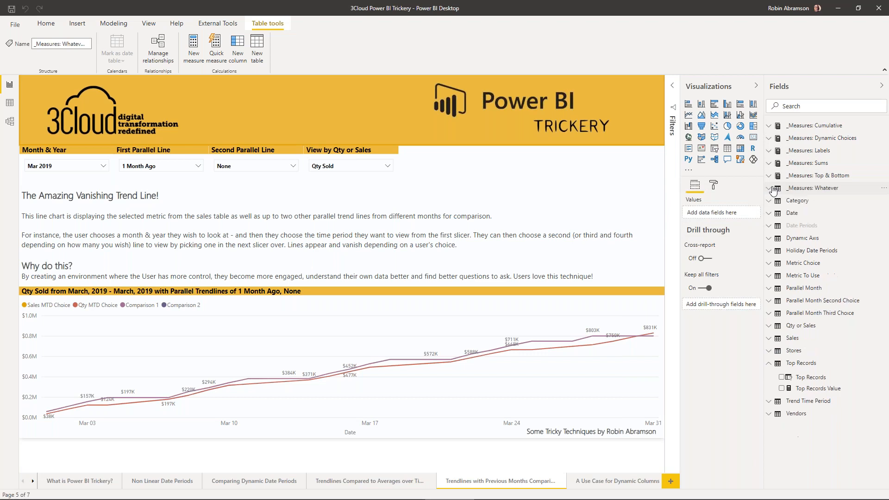
pyautogui.click(811, 192)
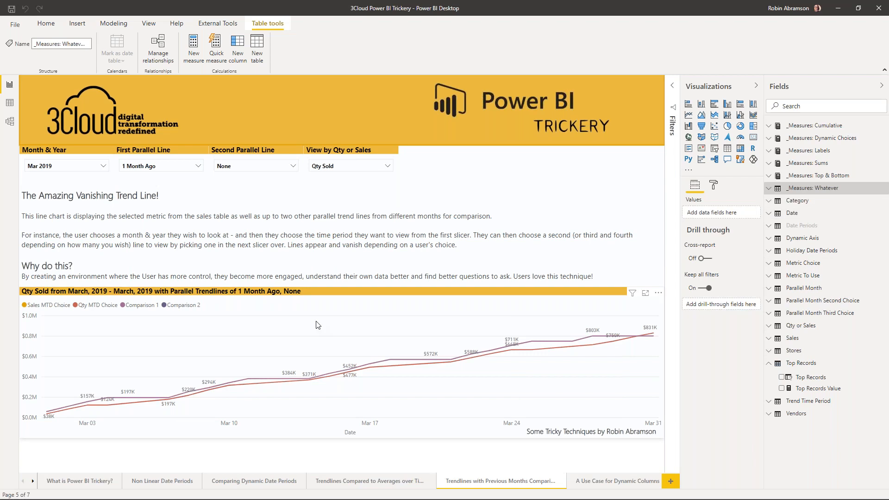
# - Go to the report page "A Use Case for Dynamic Columns"
pyautogui.click(624, 482)
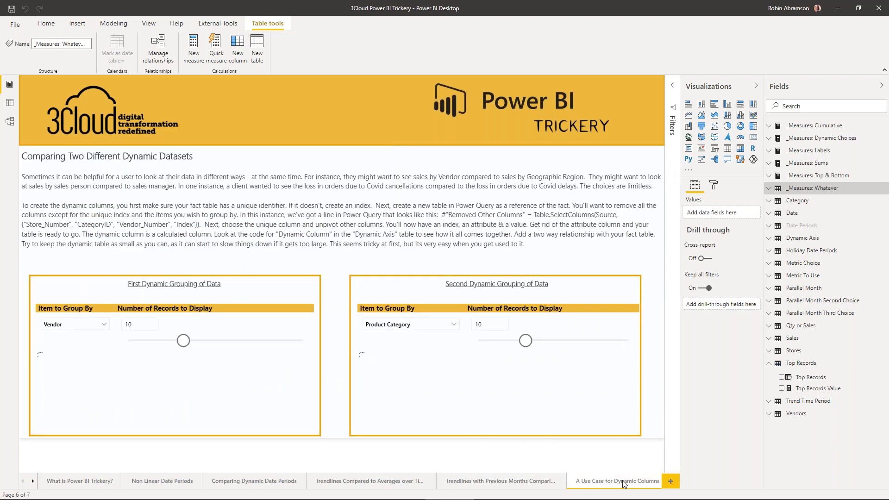
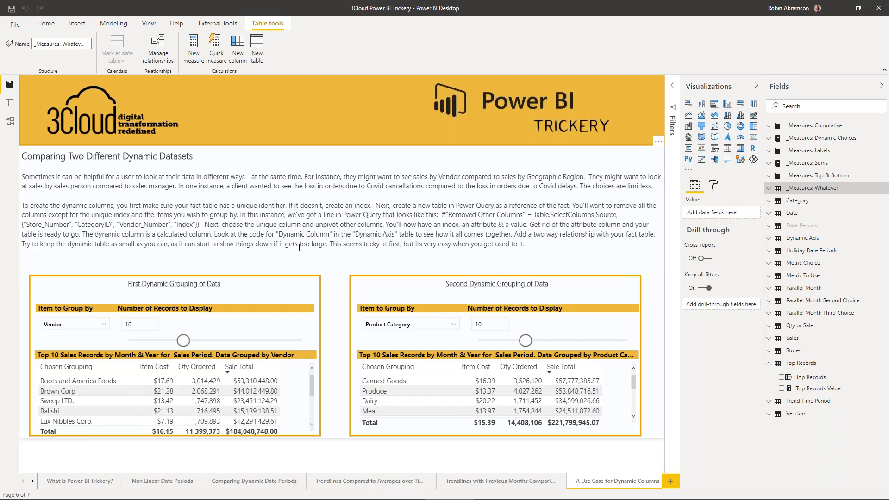
# - Set Item to Group By to City & State for the First Dynamic Grouping of Data
pyautogui.click(248, 281)
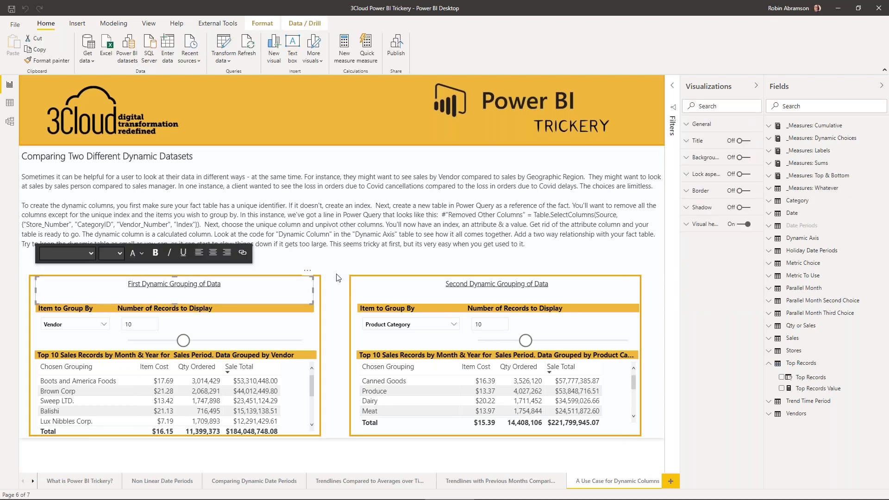
pyautogui.click(381, 279)
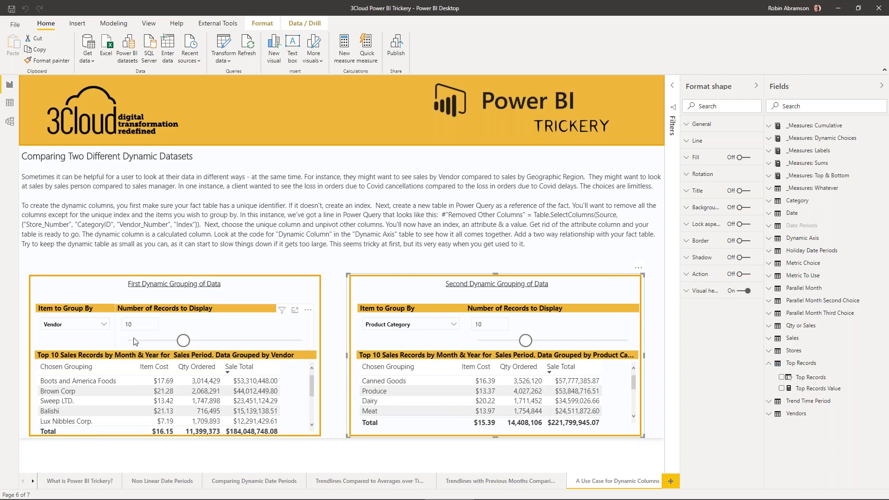
pyautogui.click(68, 313)
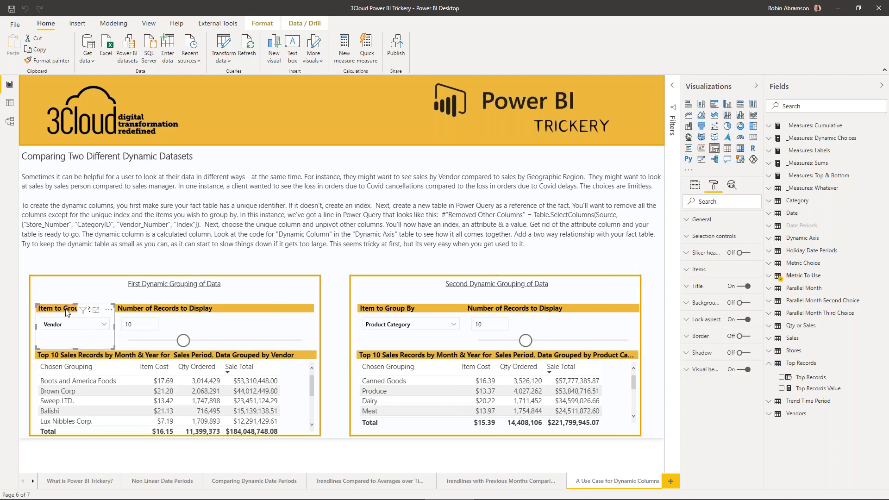
pyautogui.click(104, 324)
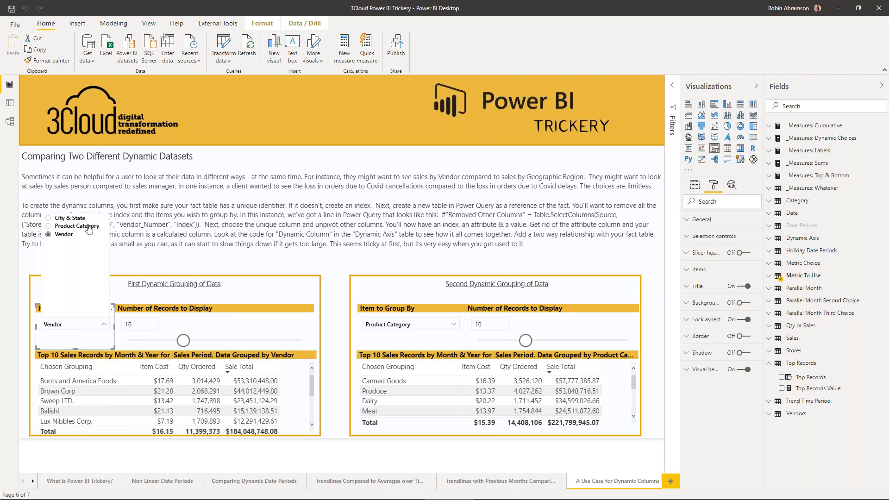
pyautogui.click(69, 218)
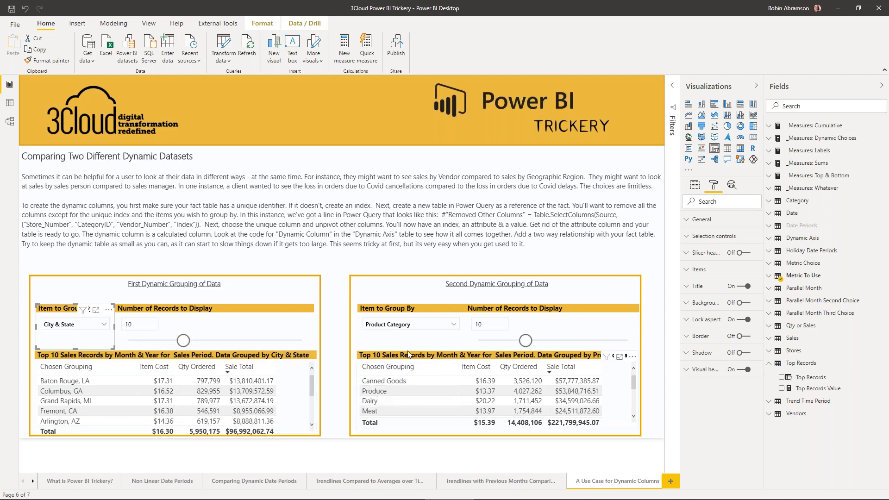
# - Set Item to Group By to Vendor for the Second Dynamic Grouping of Data
pyautogui.click(440, 326)
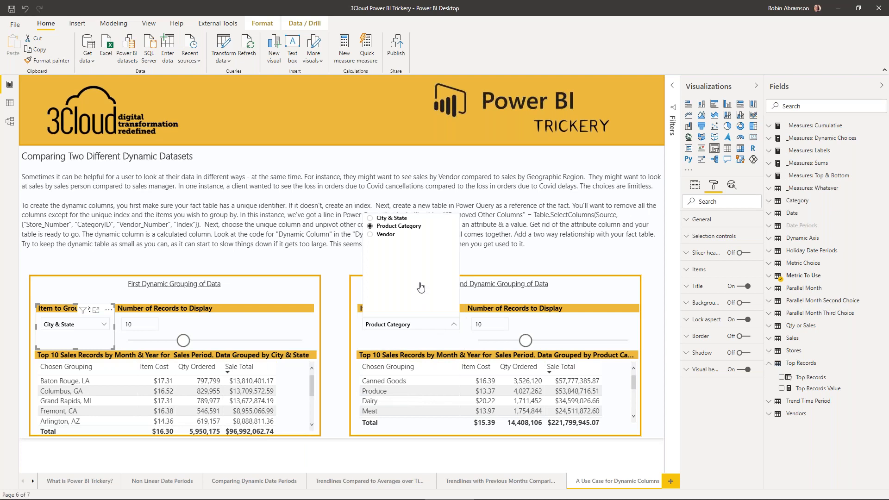
pyautogui.click(386, 235)
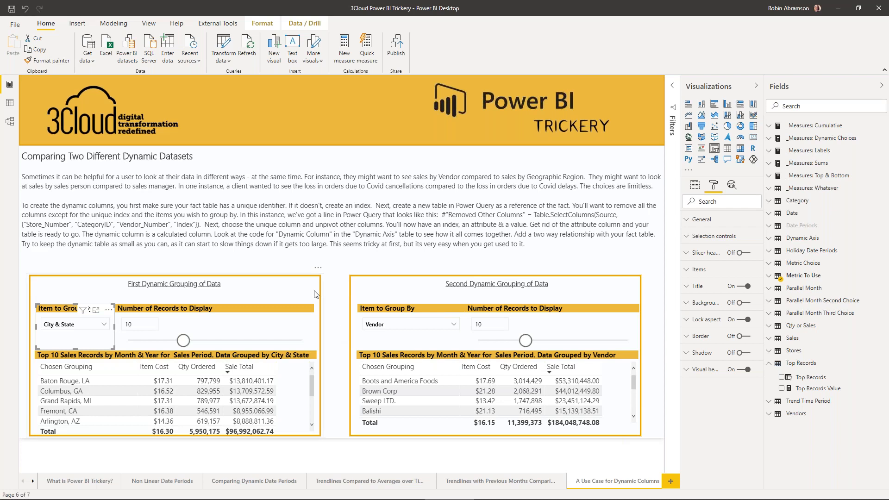
pyautogui.click(101, 327)
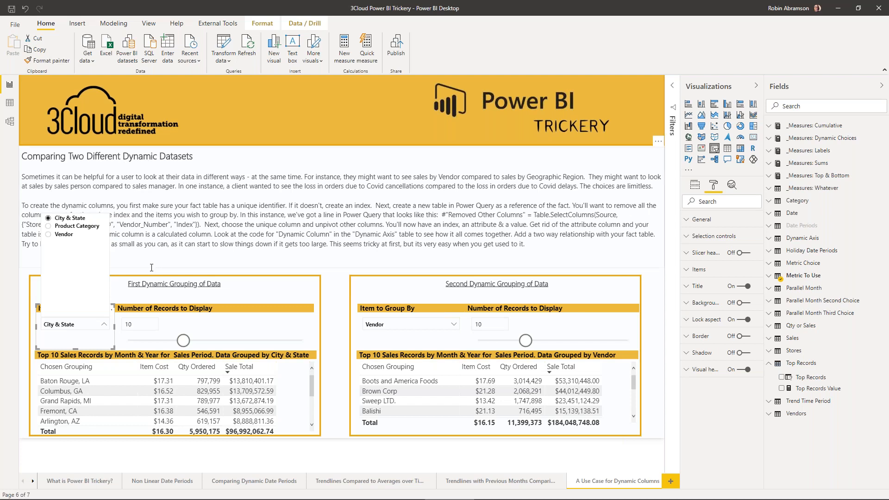
pyautogui.click(223, 274)
pyautogui.click(235, 263)
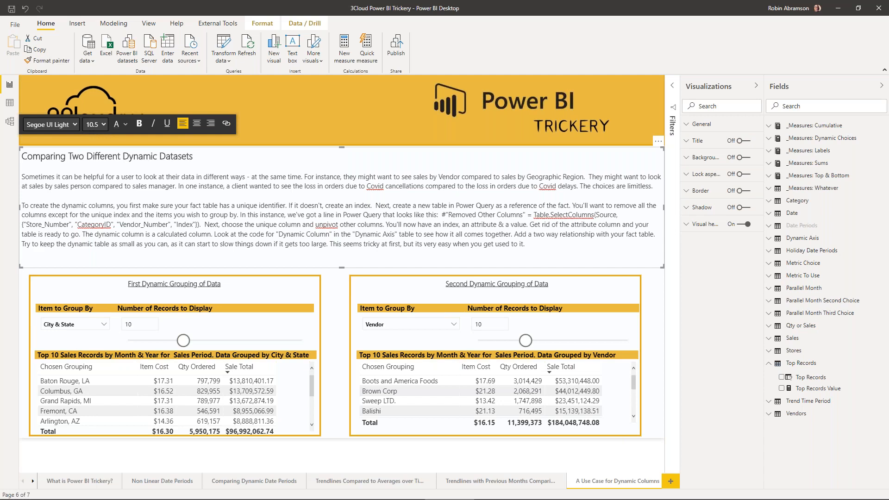
# - Switch to the Power Query Editor and open the Dynamic Axis query
pyautogui.click(724, 361)
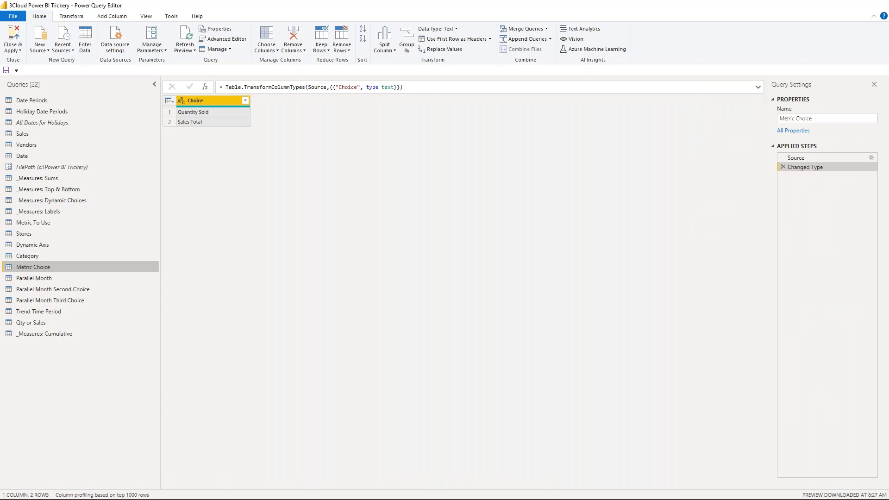
pyautogui.click(42, 345)
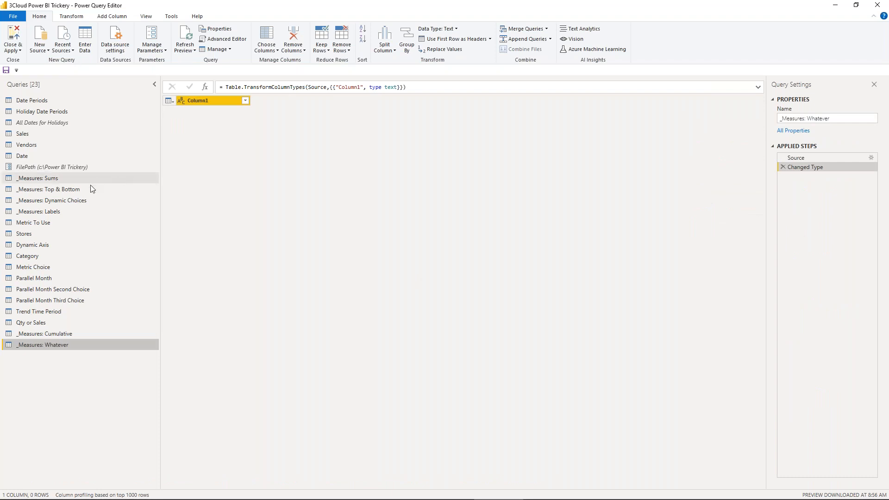
pyautogui.click(41, 244)
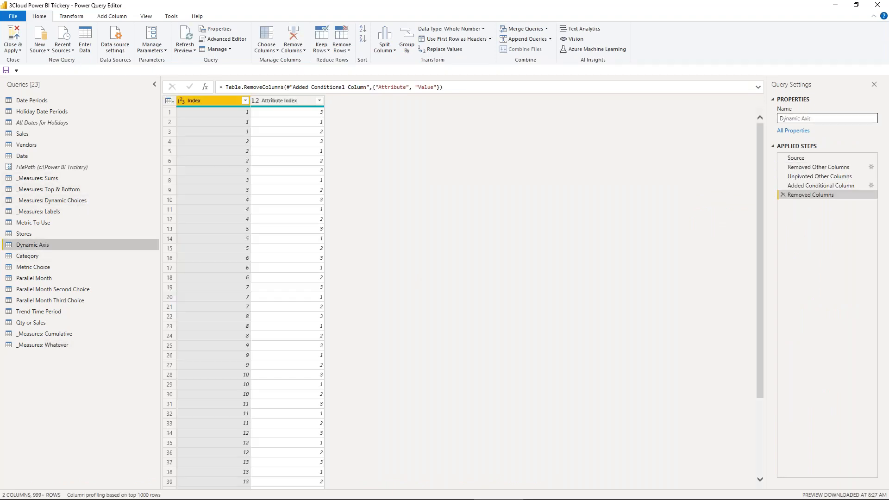
pyautogui.hotkey('alt', 'Tab')
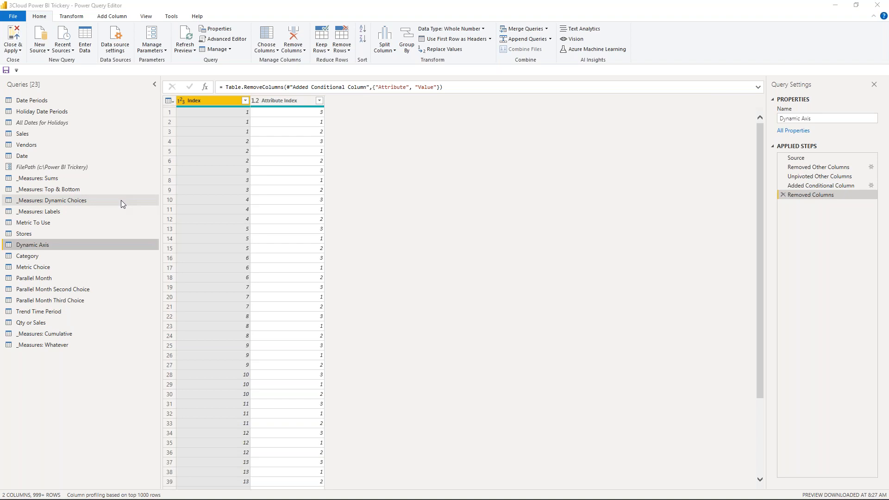
# - View the Qty or Sales and Trend Time Period queries, and return to the Dynamic Axis query
pyautogui.click(81, 323)
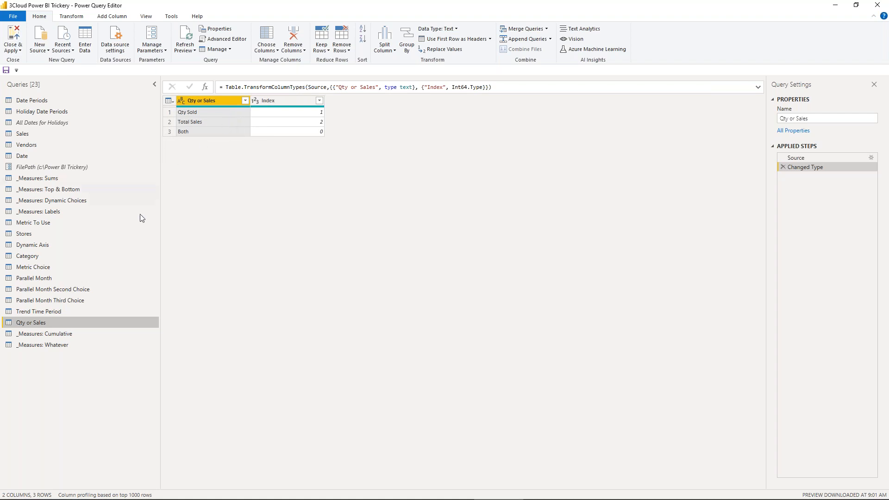
pyautogui.click(90, 311)
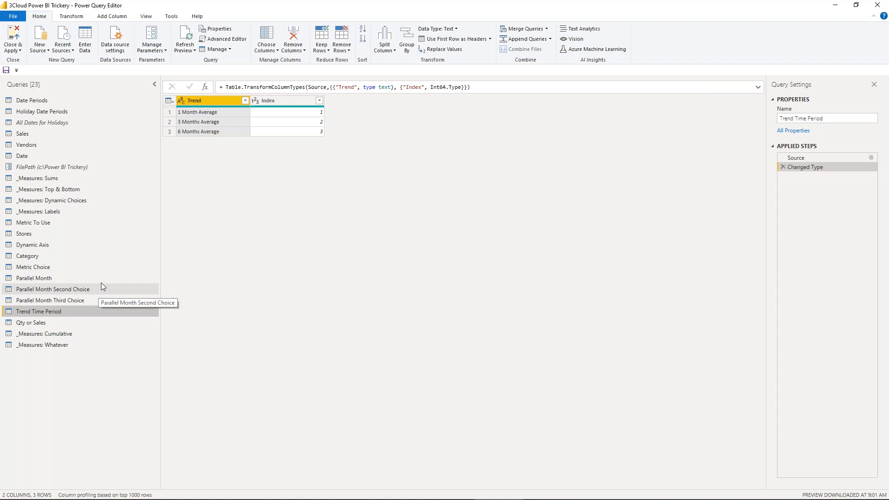
pyautogui.click(37, 250)
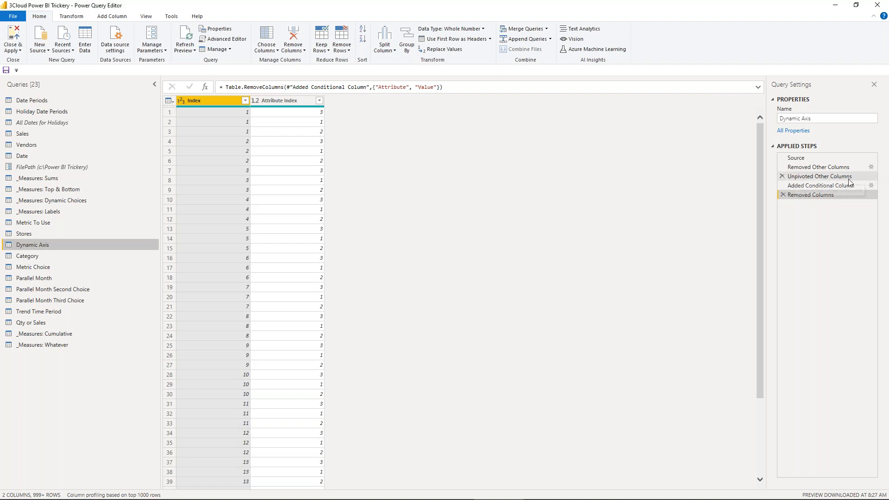
# - Examine the Source step formula of Dynamic Axis and the Reference option for the Sales query
pyautogui.click(812, 160)
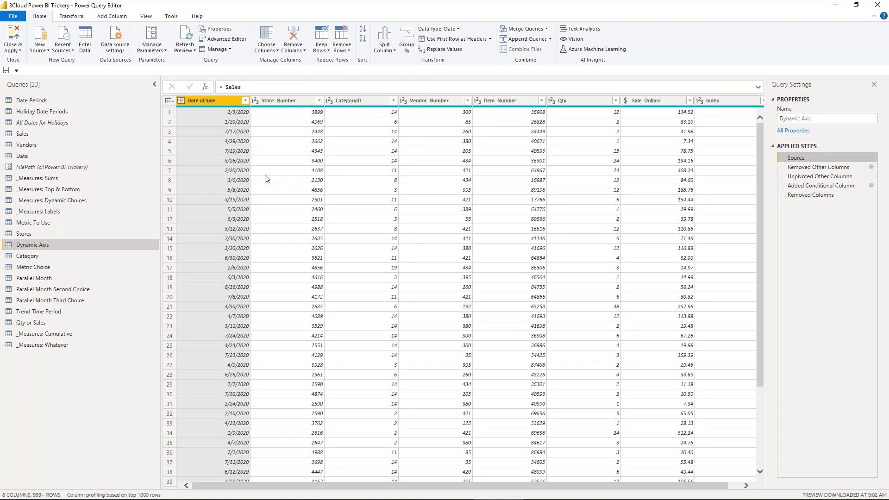
pyautogui.moveTo(252, 88); pyautogui.dragTo(220, 89)
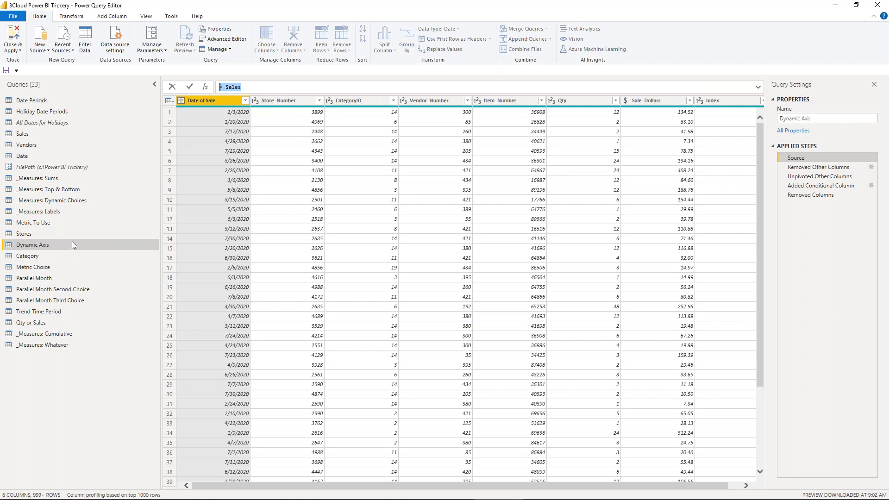
pyautogui.click(69, 134)
pyautogui.click(68, 134)
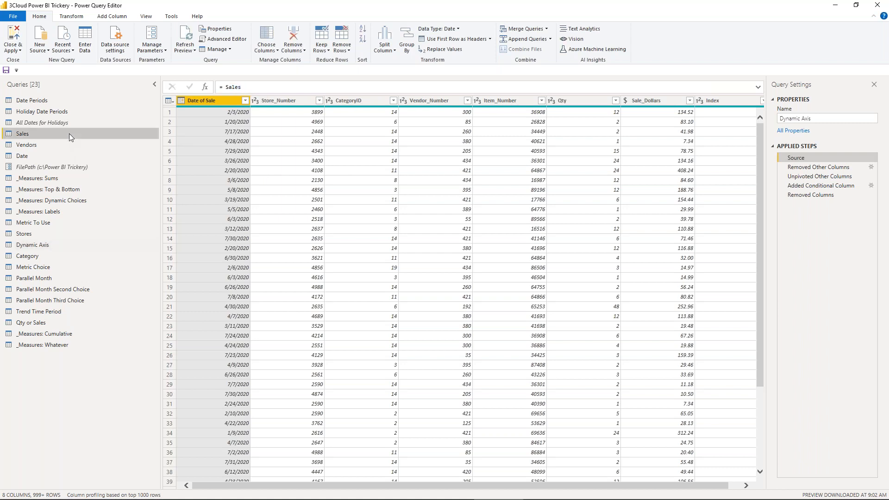
pyautogui.rightClick(70, 135)
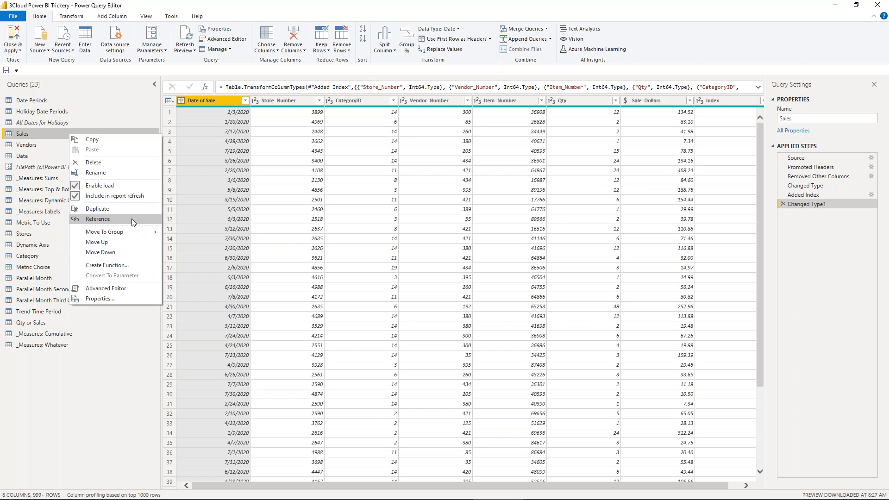
# - Step through Source and Removed Other Columns in the Dynamic Axis query and select its Index column
pyautogui.click(41, 244)
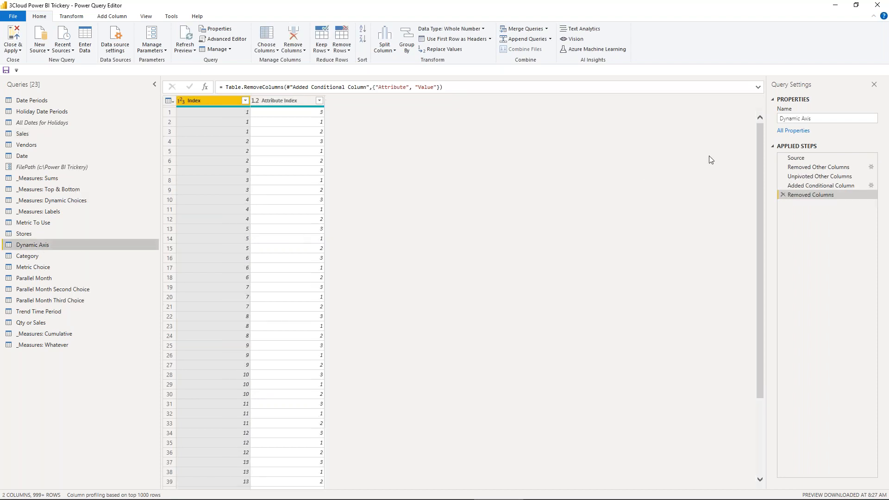
pyautogui.click(806, 159)
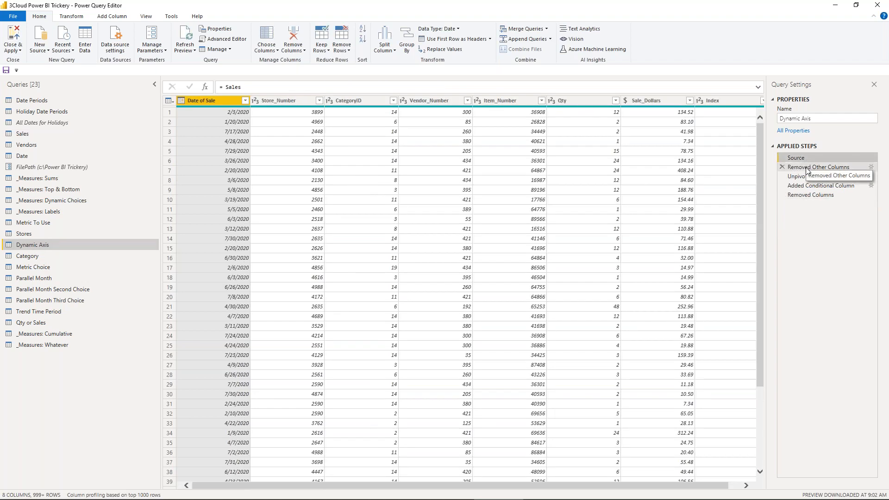
pyautogui.click(806, 168)
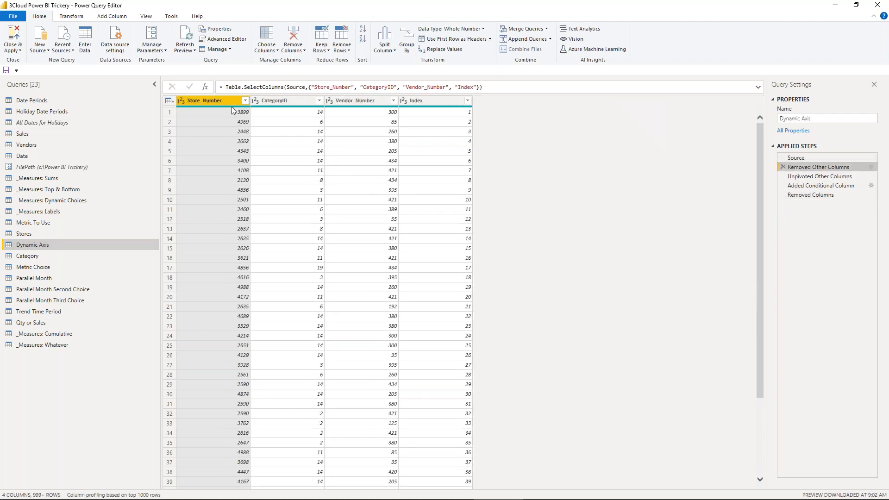
pyautogui.moveTo(376, 110)
pyautogui.moveTo(423, 108)
pyautogui.click(436, 101)
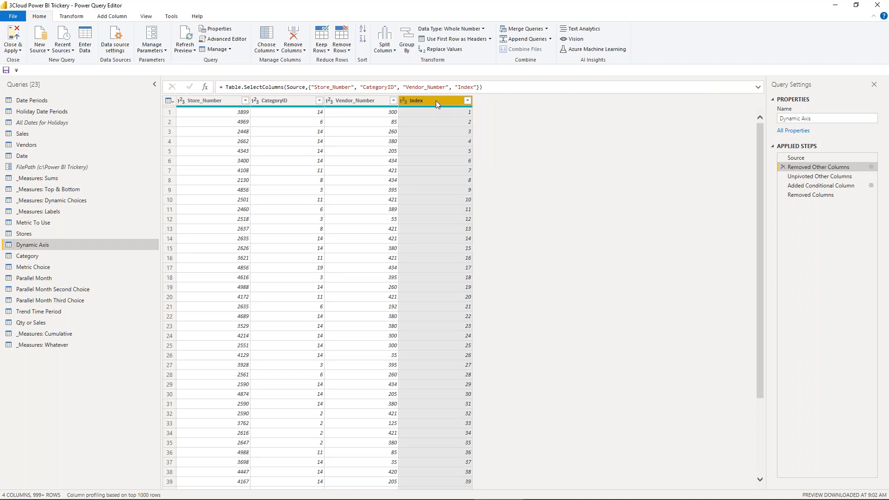
# - Examine the Added Index step of the Sales query and try to add an index column starting from 1
pyautogui.click(41, 134)
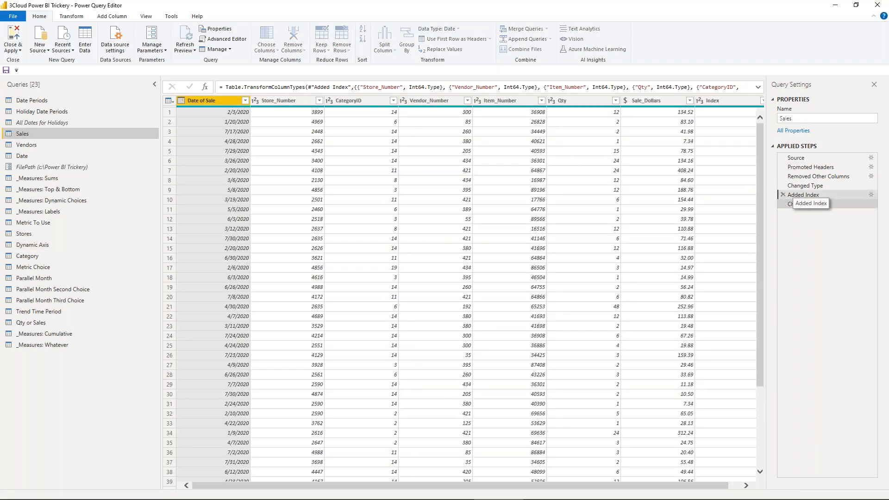
pyautogui.click(803, 195)
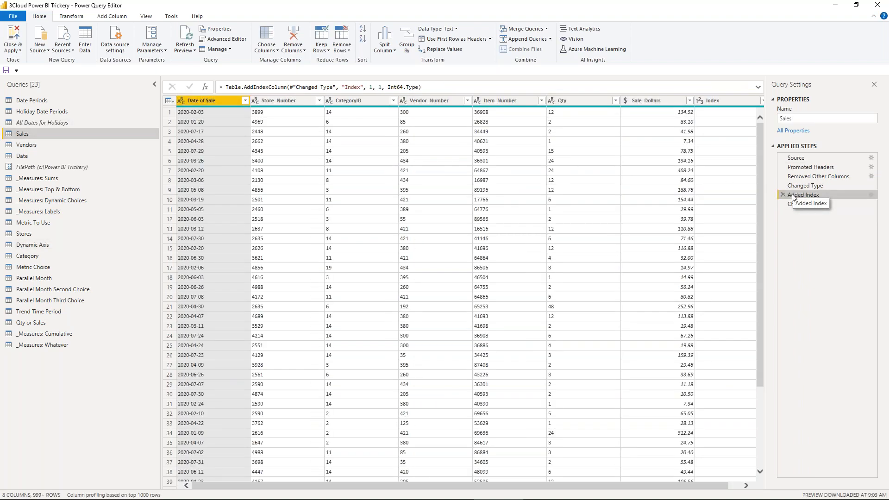
pyautogui.click(117, 17)
pyautogui.click(141, 39)
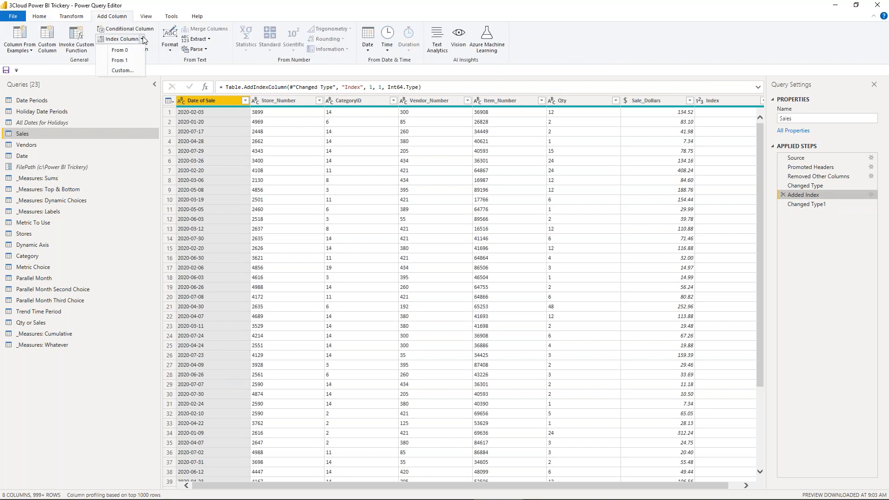
pyautogui.click(126, 61)
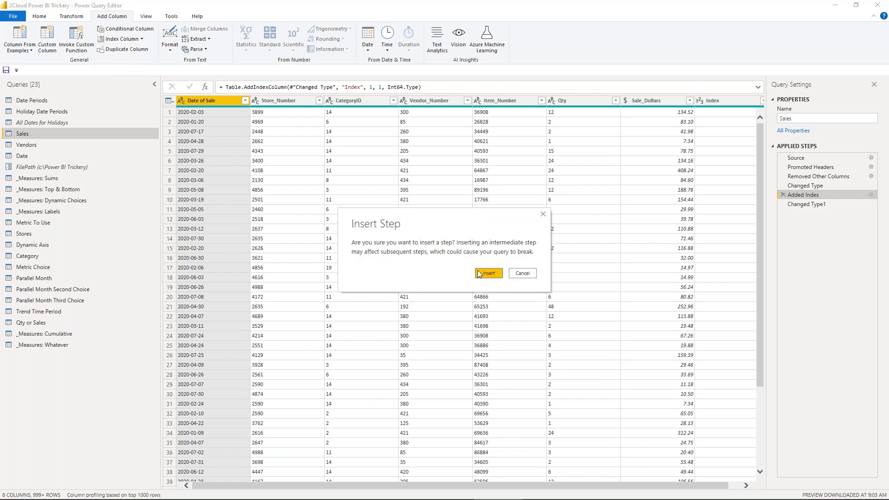
pyautogui.click(525, 275)
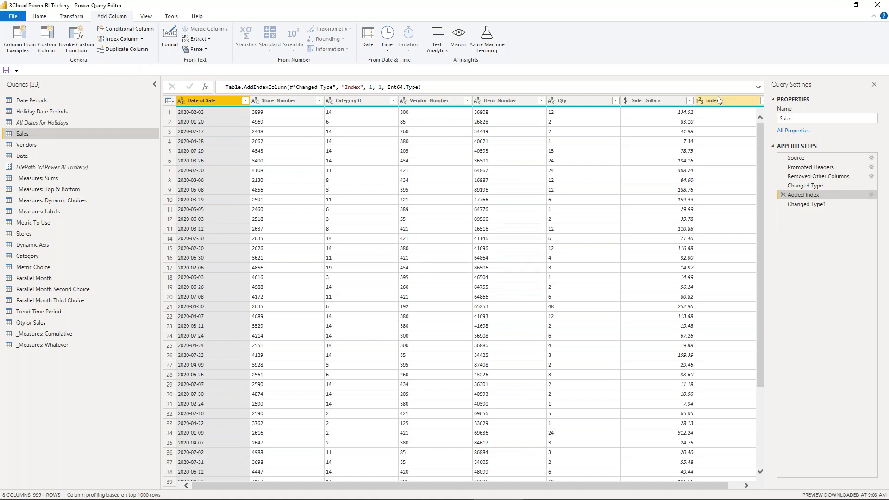
pyautogui.moveTo(717, 490); pyautogui.dragTo(729, 490)
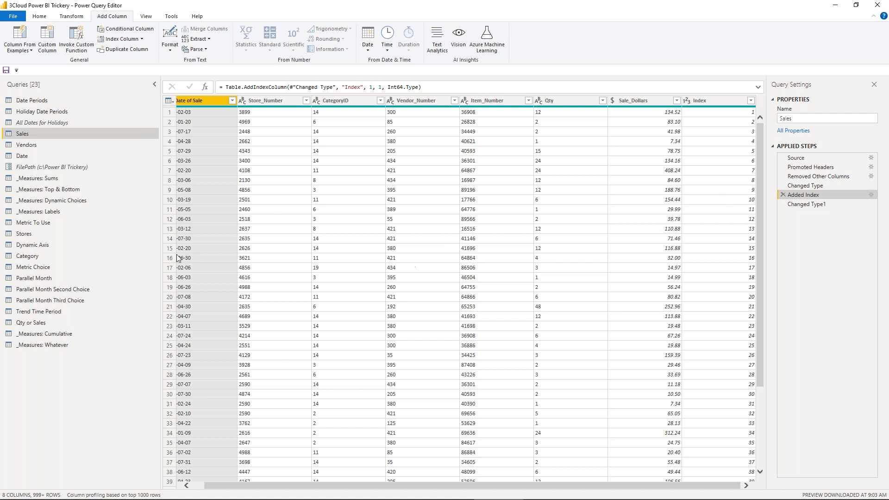
# - Review the CategoryID, Vendor_Number and Index columns kept by the Removed Other Columns step of Dynamic Axis
pyautogui.click(66, 244)
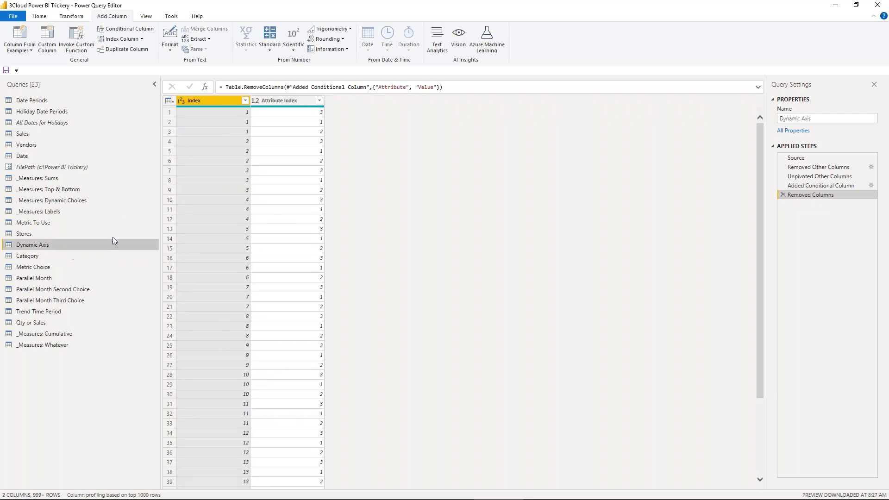
pyautogui.click(805, 167)
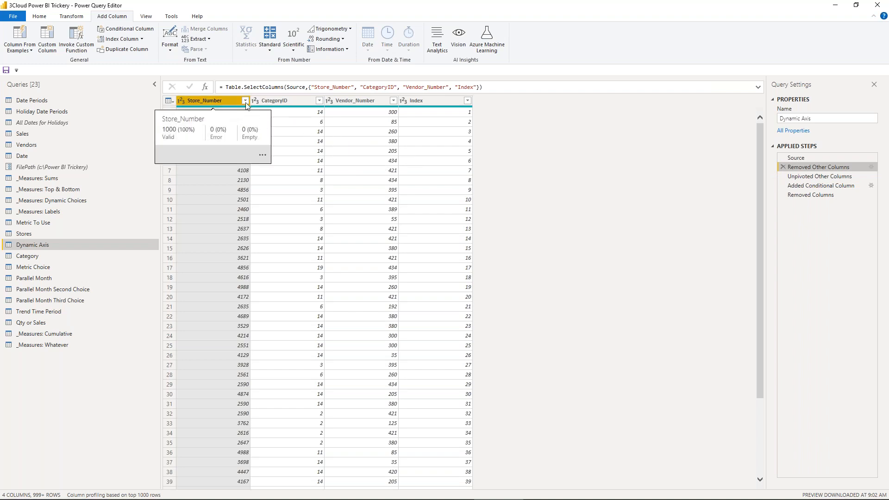
pyautogui.click(290, 101)
pyautogui.click(351, 102)
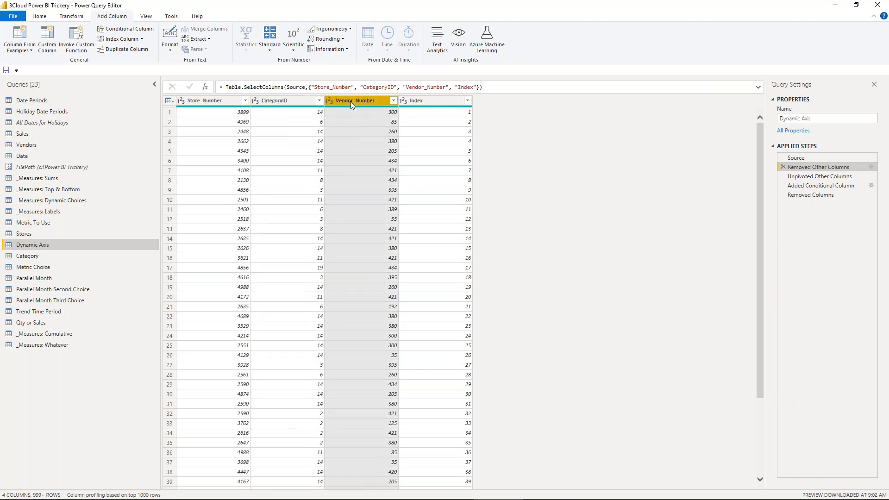
pyautogui.click(430, 101)
# - Compare the Removed Other Columns and Unpivoted Other Columns steps of Dynamic Axis and show the Unpivot Other Columns option for Index
pyautogui.click(841, 180)
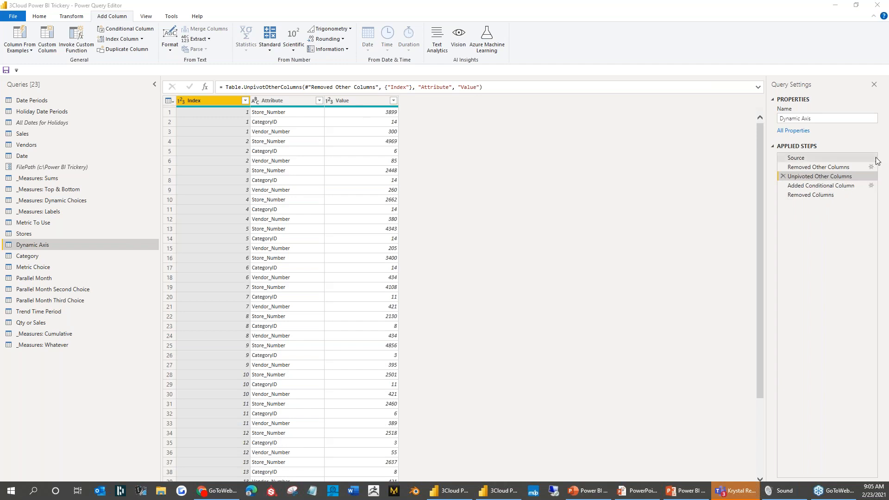
pyautogui.click(828, 168)
pyautogui.click(433, 98)
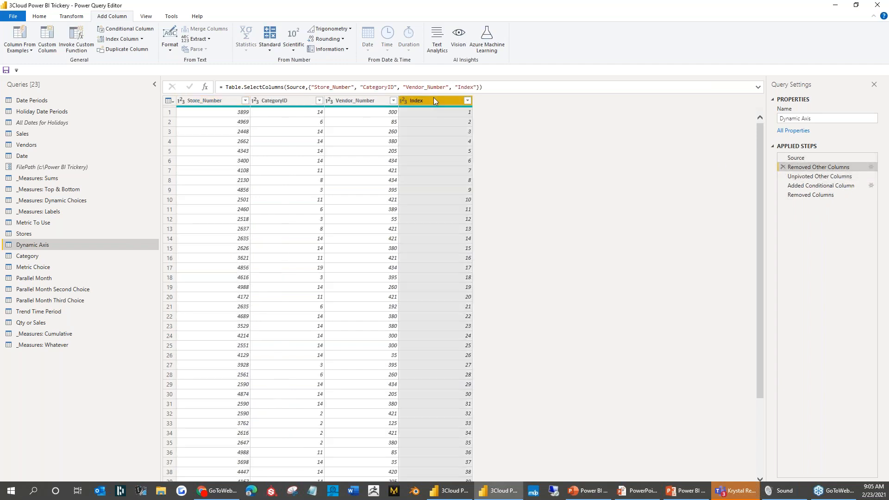
pyautogui.rightClick(433, 98)
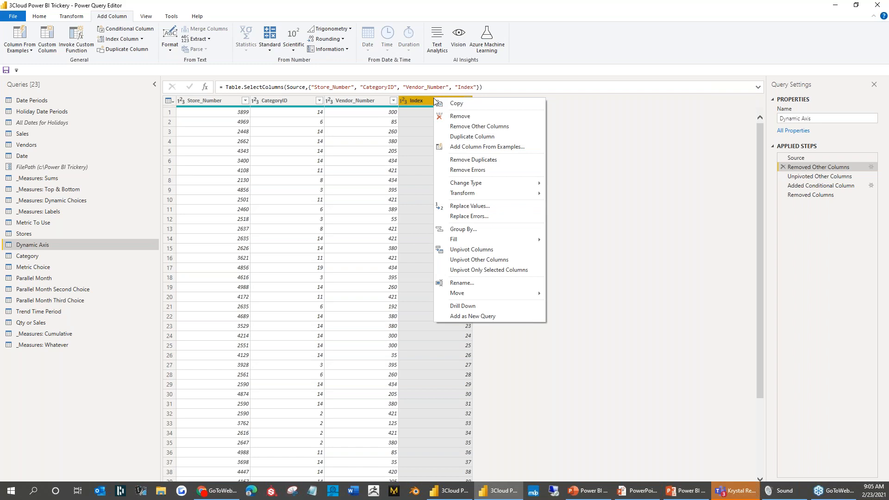
pyautogui.click(514, 260)
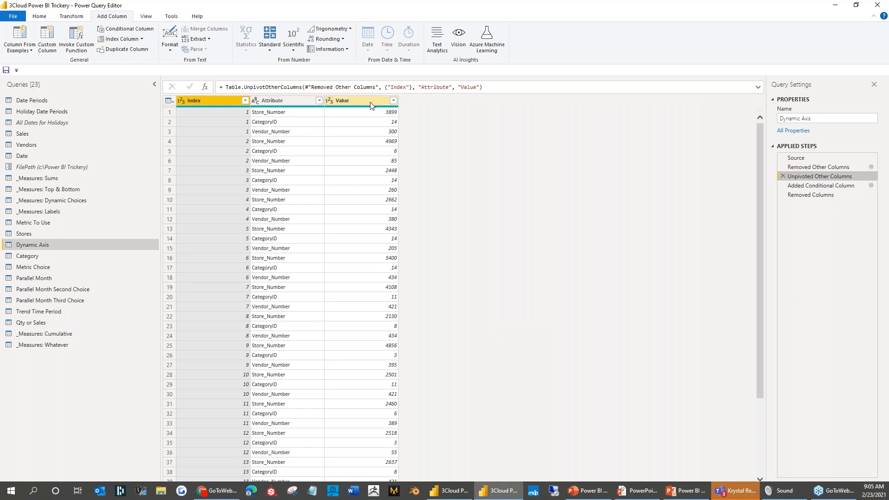
# - Examine how the unpivoted Attribute values Store_Number, CategoryID and Vendor_Number repeat for each Index value
pyautogui.click(291, 104)
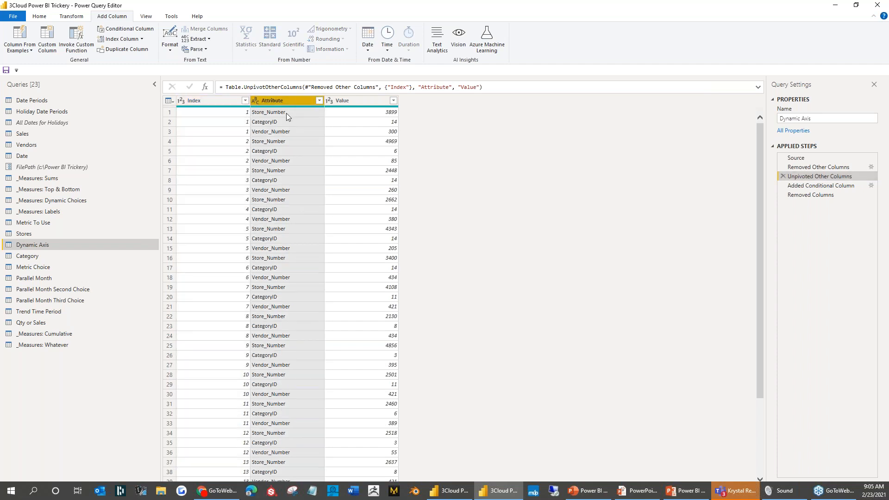
pyautogui.click(278, 135)
pyautogui.click(274, 113)
pyautogui.click(277, 122)
pyautogui.click(282, 131)
pyautogui.click(284, 141)
pyautogui.click(285, 151)
pyautogui.click(286, 161)
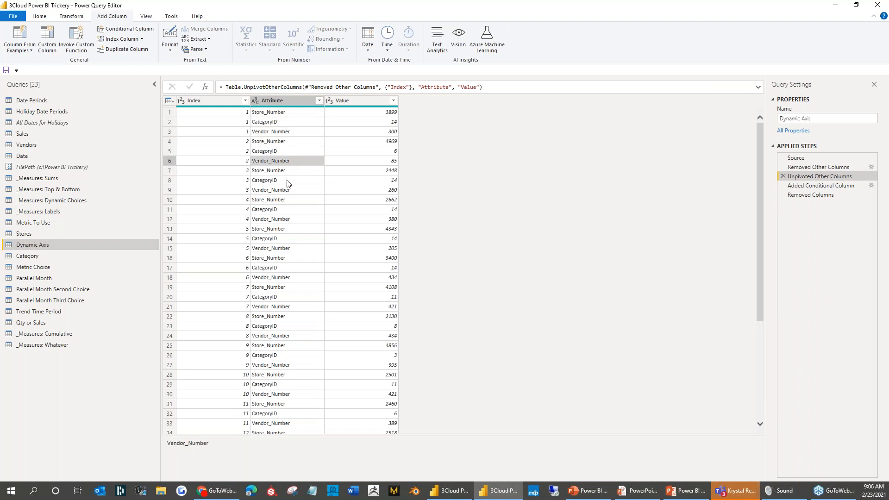
pyautogui.click(238, 141)
pyautogui.click(238, 153)
pyautogui.click(234, 159)
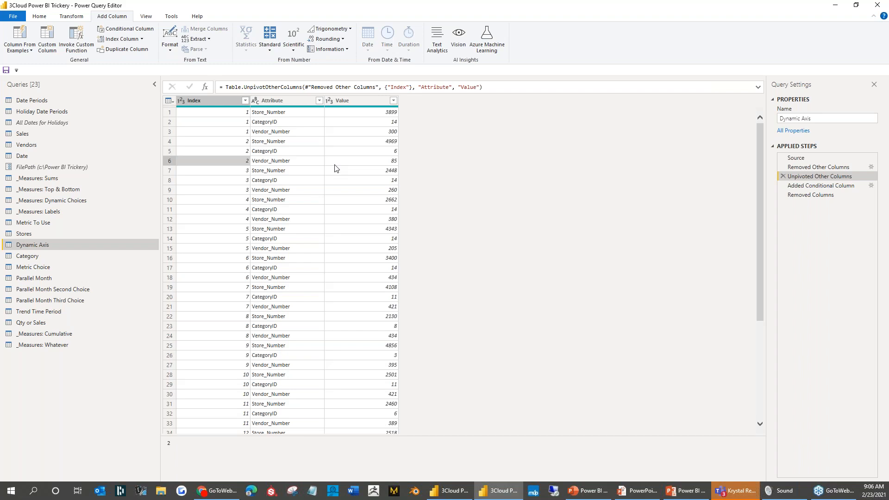
# - Review the clauses of the Attribute Index conditional column in Dynamic Axis without changing them
pyautogui.click(817, 186)
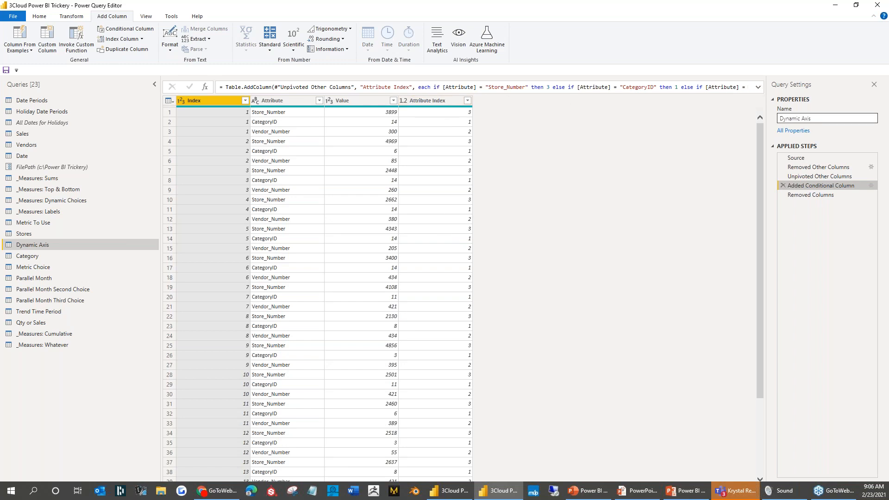
pyautogui.click(871, 187)
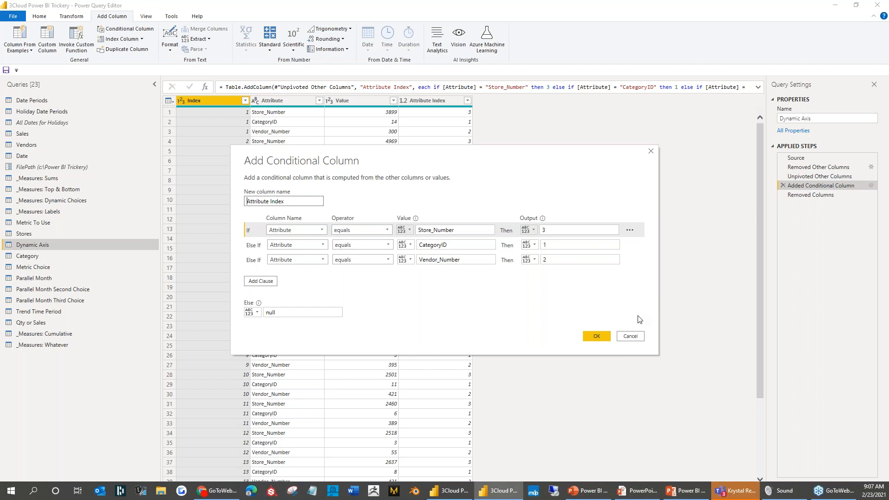
pyautogui.click(634, 338)
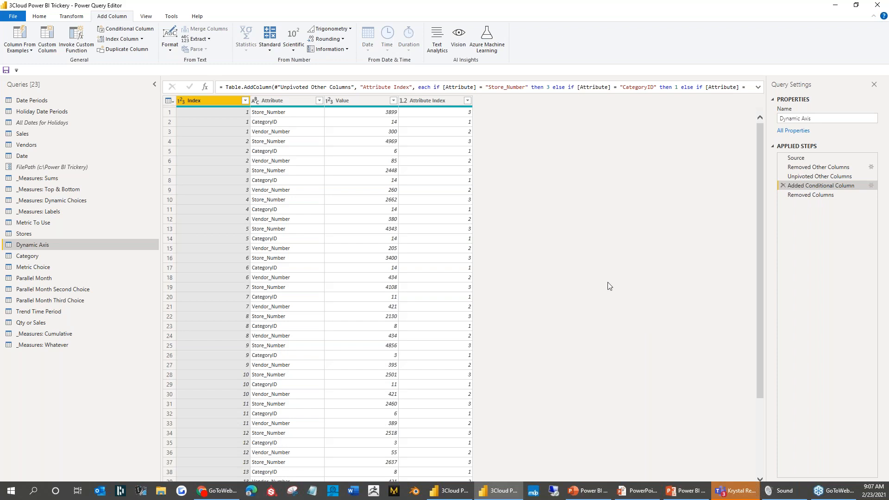
# - Look over the Sales query's rows and its Store_Number and CategoryID columns
pyautogui.click(127, 146)
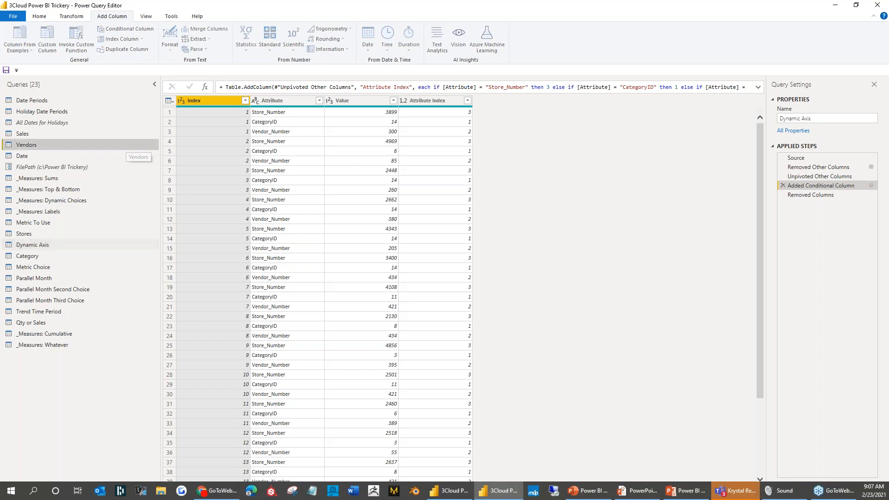
pyautogui.click(96, 135)
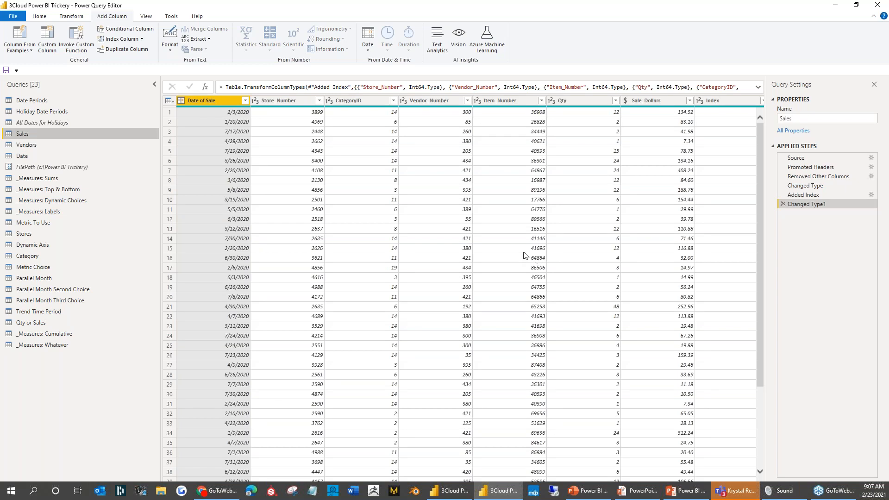
pyautogui.click(296, 102)
pyautogui.click(364, 102)
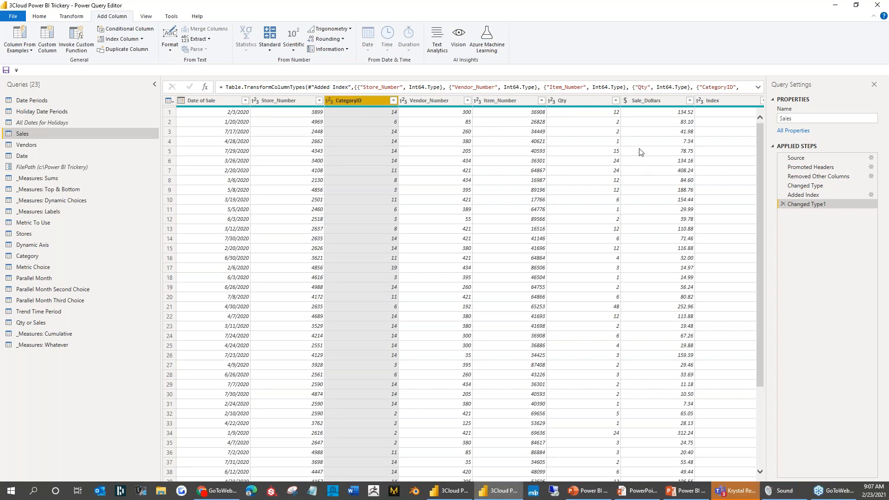
pyautogui.scroll(-2, 636, 139)
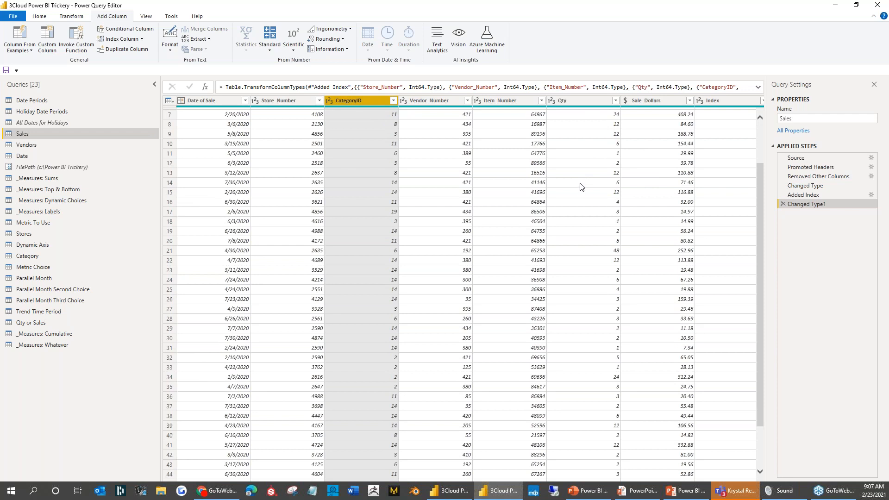
pyautogui.scroll(2, 583, 187)
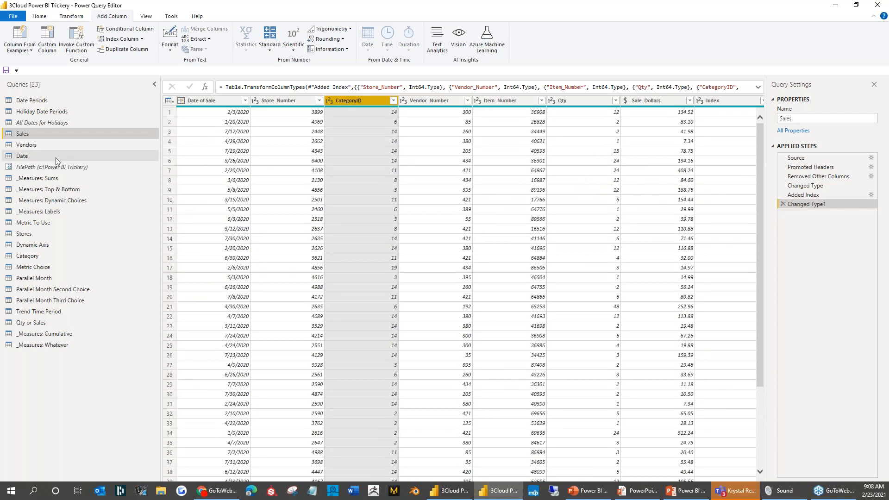
# - Examine the final Removed Columns result of Dynamic Axis, comparing the Index values with their Attribute Index values row by row
pyautogui.click(47, 245)
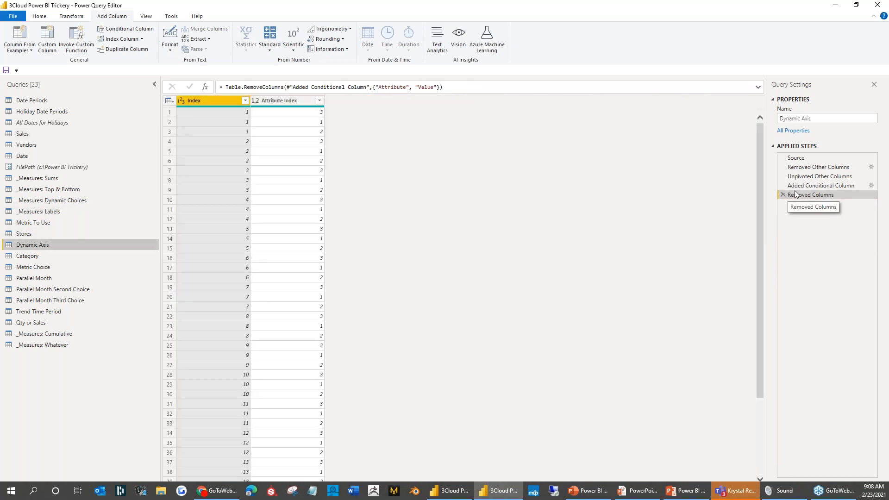
pyautogui.click(276, 104)
pyautogui.click(219, 104)
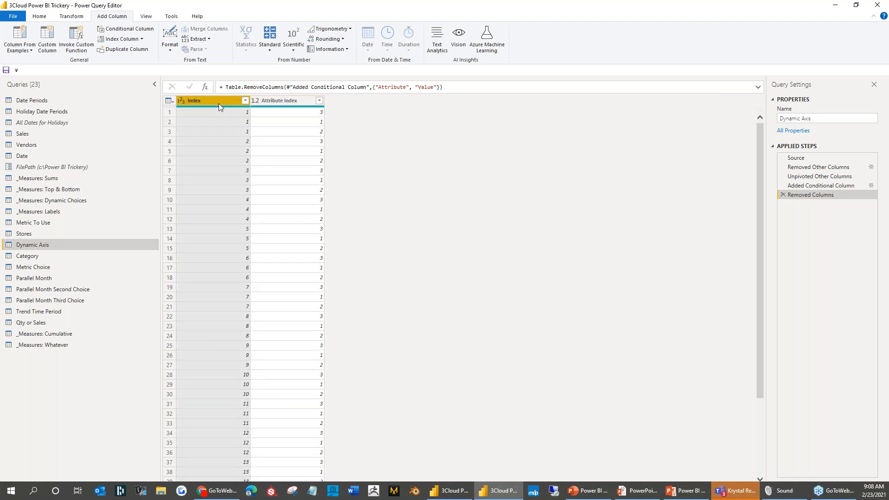
pyautogui.click(288, 104)
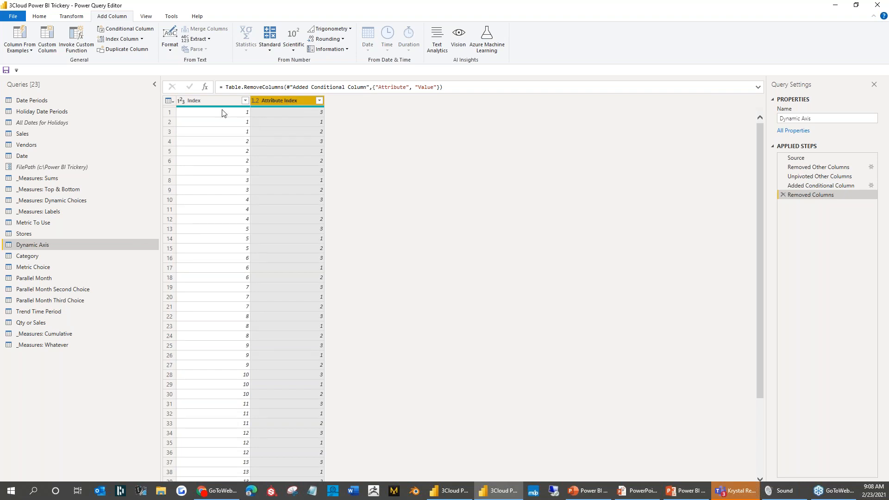
pyautogui.click(223, 112)
pyautogui.click(216, 122)
pyautogui.click(215, 132)
pyautogui.click(285, 112)
pyautogui.click(287, 121)
pyautogui.click(288, 131)
pyautogui.click(226, 143)
pyautogui.click(218, 161)
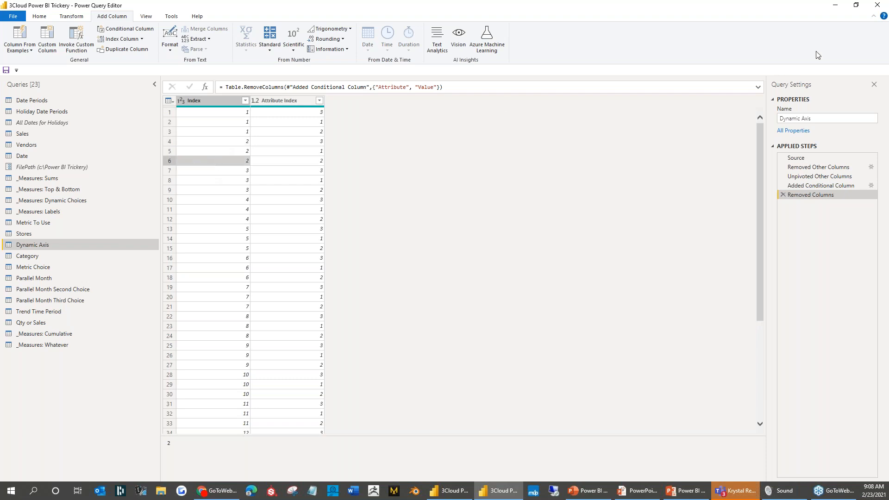
# - Leave Power Query Editor for the report's model view and examine the Dynamic Axis relationships with Sales and Metric To Use
pyautogui.click(836, 5)
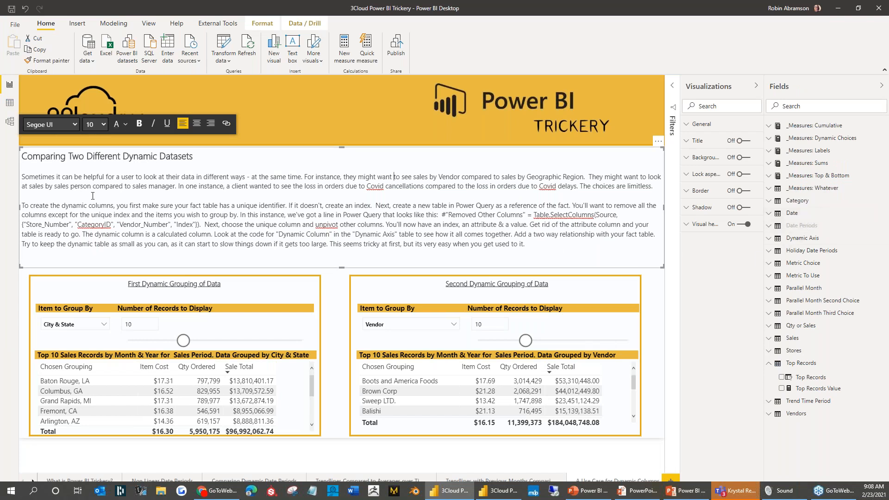
pyautogui.click(9, 121)
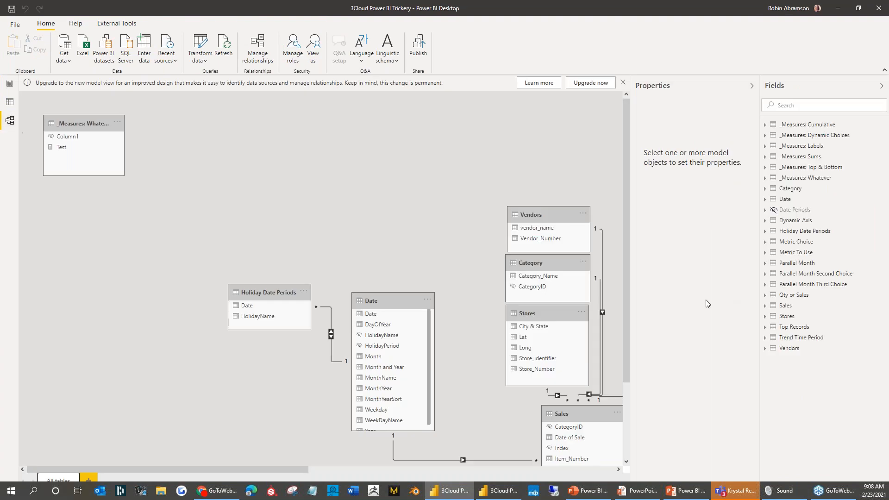
pyautogui.click(741, 491)
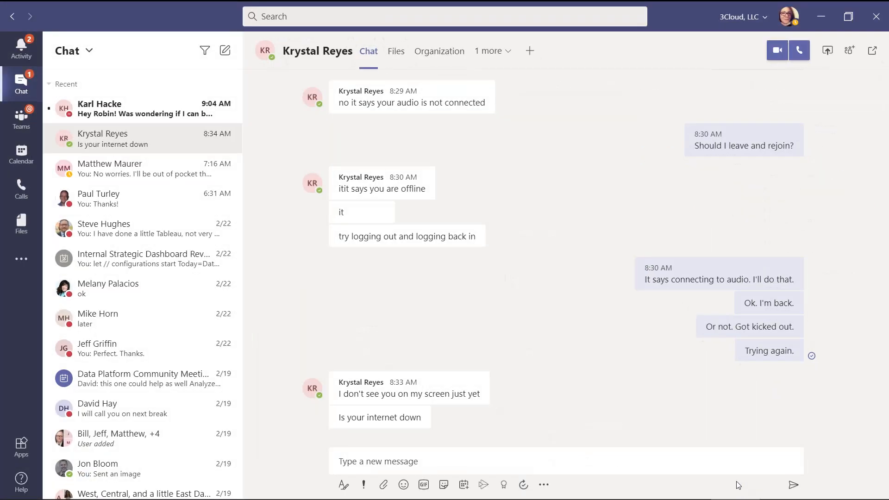
pyautogui.click(821, 17)
pyautogui.moveTo(267, 469); pyautogui.dragTo(476, 469)
pyautogui.scroll(-1, 394, 348)
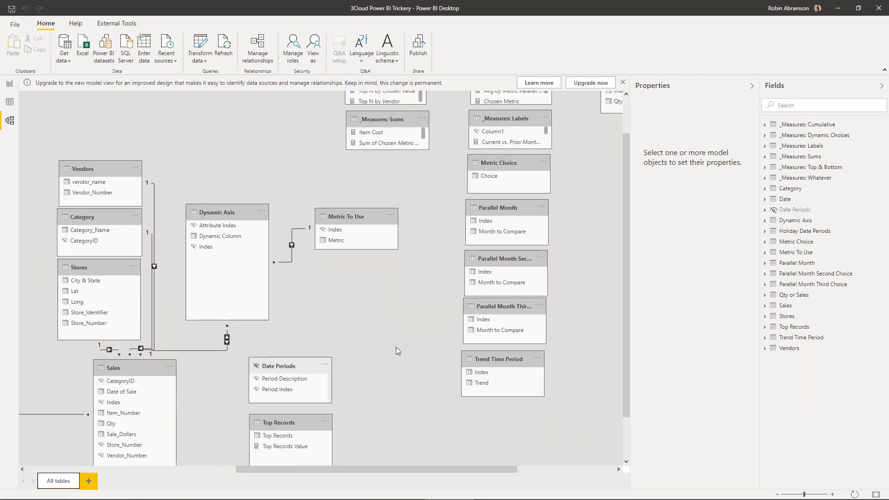
pyautogui.moveTo(804, 495); pyautogui.dragTo(795, 493)
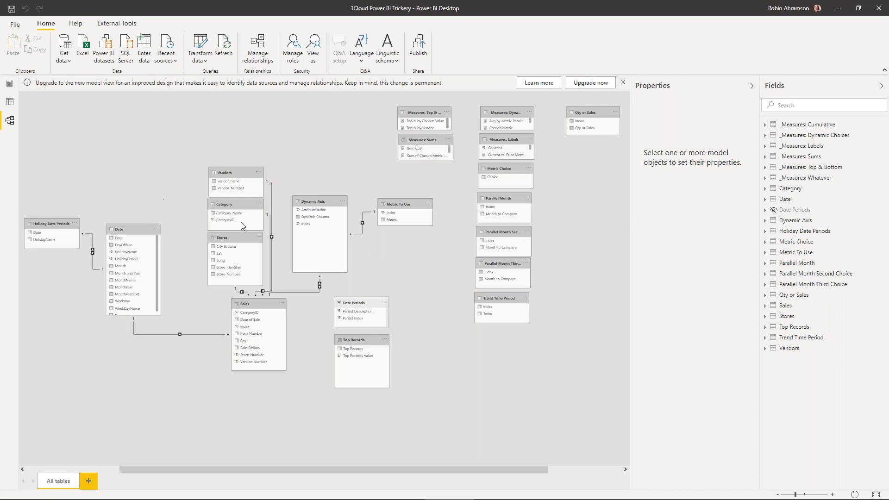
# - Rearrange the model diagram: Sales directly below Stores, Holiday Date Periods above Date, and Metric To Use above and beside Dynamic Axis
pyautogui.moveTo(263, 304); pyautogui.dragTo(242, 350)
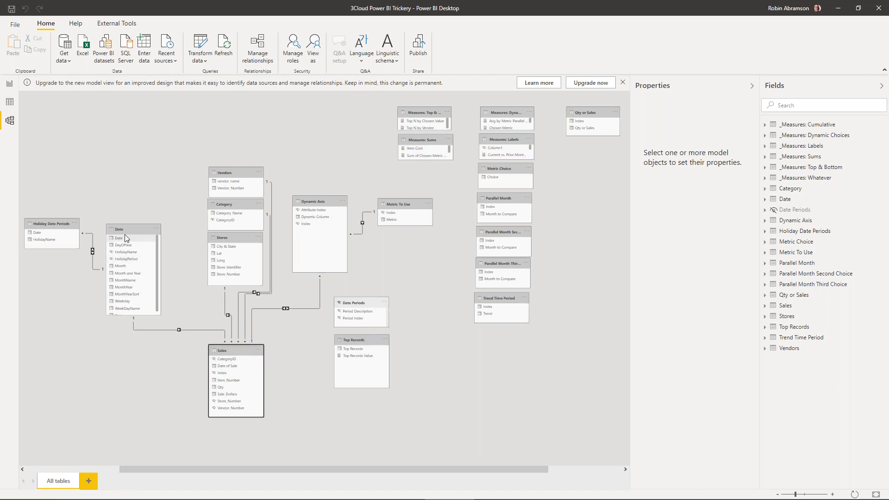
pyautogui.moveTo(54, 223); pyautogui.dragTo(85, 169)
pyautogui.moveTo(402, 185); pyautogui.dragTo(396, 162)
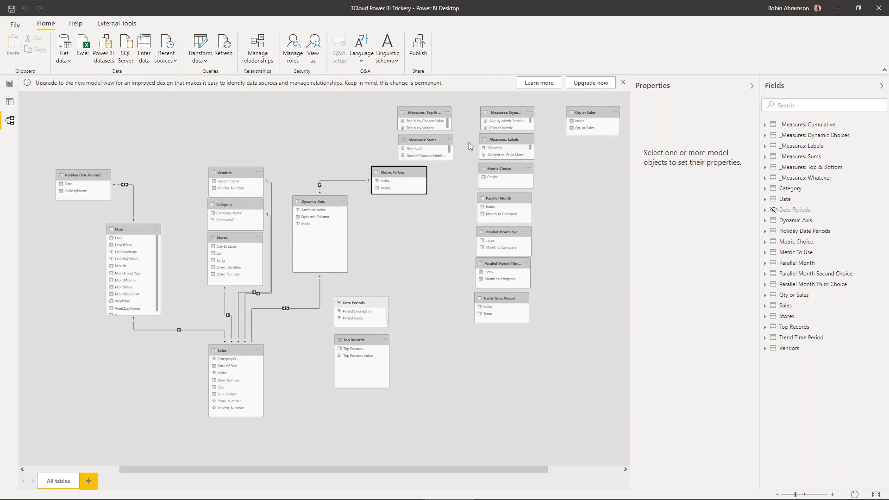
# - Upgrade the diagram to the new model view and bring the Sales and Dynamic Axis tables into readable view
pyautogui.click(585, 83)
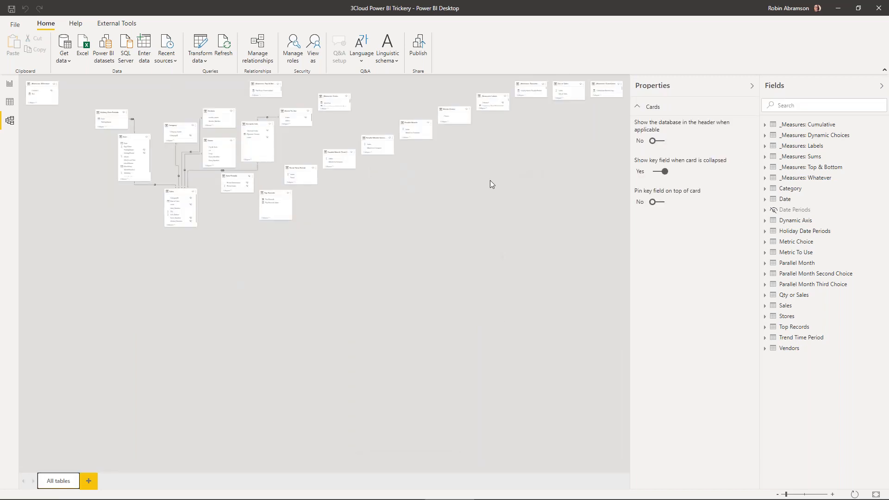
pyautogui.click(785, 494)
pyautogui.moveTo(805, 496)
pyautogui.mouseDown()
pyautogui.moveTo(781, 495)
pyautogui.moveTo(808, 496)
pyautogui.moveTo(793, 496)
pyautogui.mouseUp()
pyautogui.moveTo(516, 468); pyautogui.dragTo(374, 435)
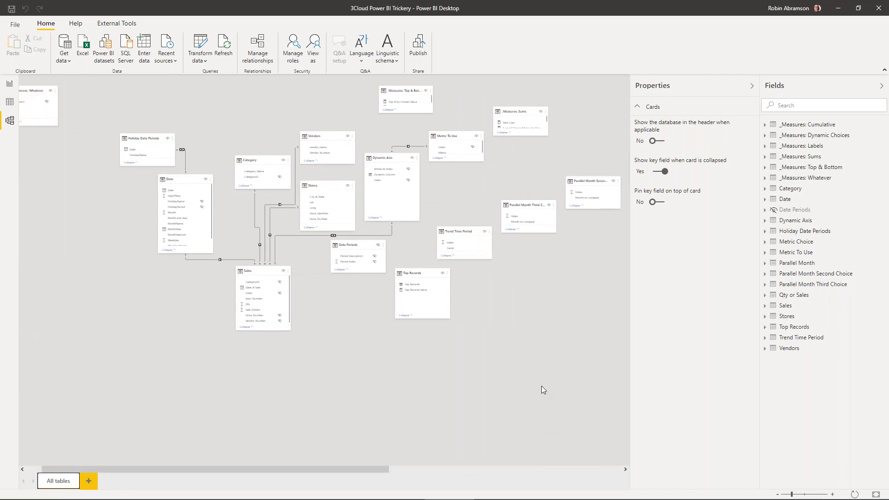
# - Return to the report page and inspect the Metric To Use field behind the first Item to Group By slicer
pyautogui.click(9, 84)
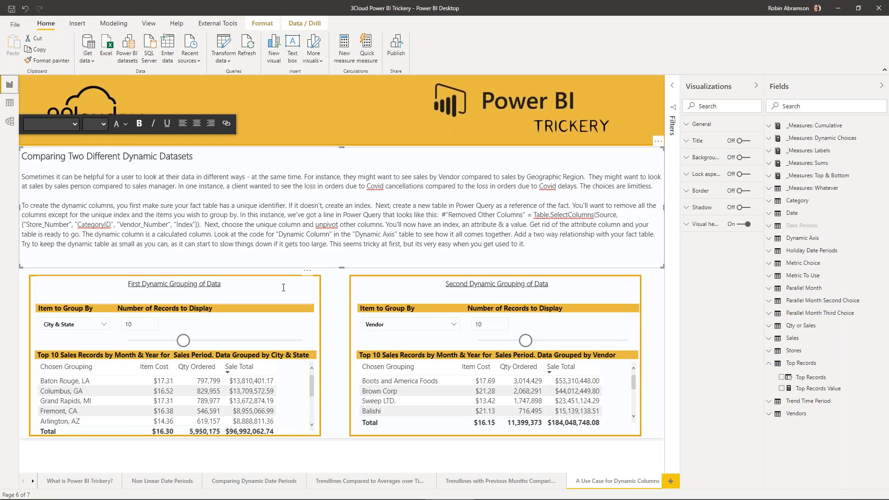
pyautogui.click(283, 287)
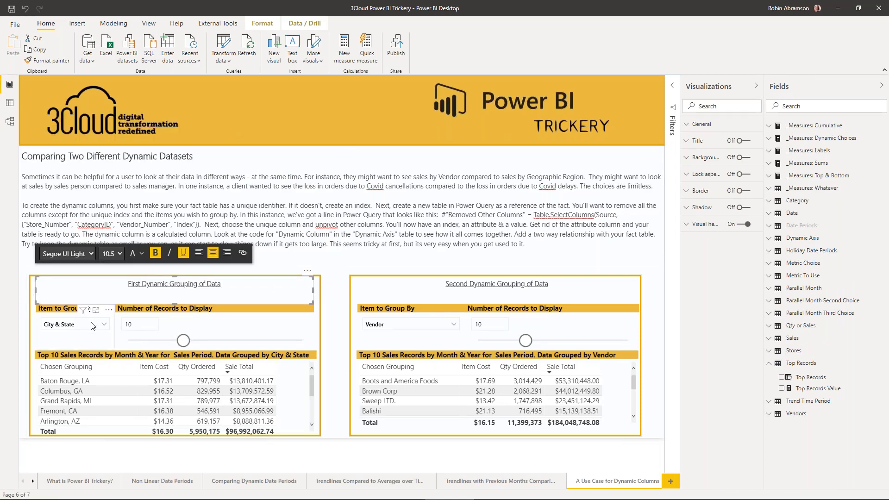
pyautogui.click(65, 311)
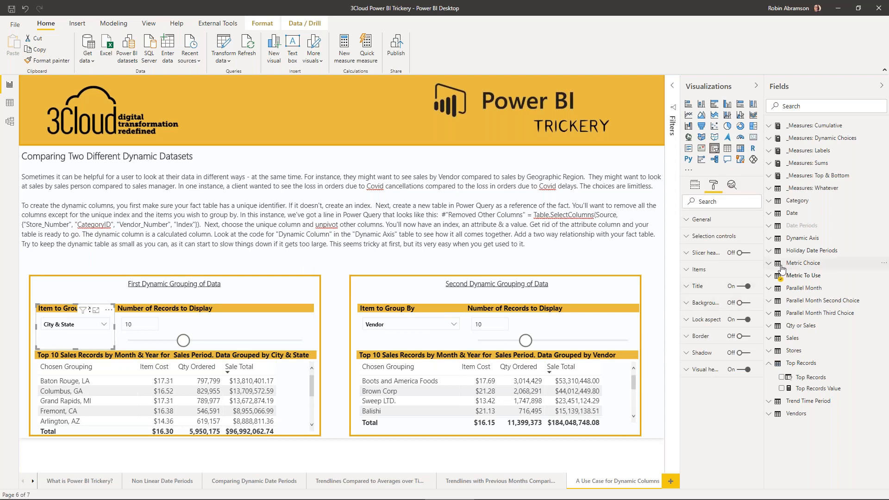
pyautogui.click(771, 276)
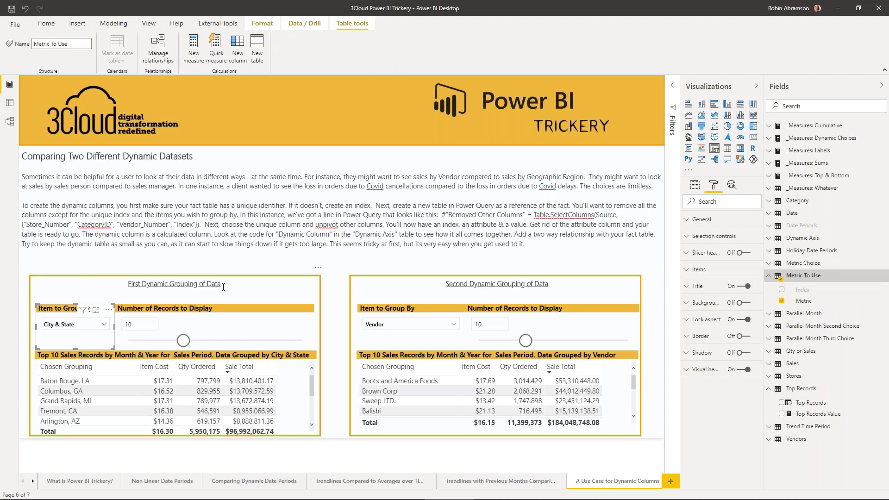
# - Turn on interaction editing for the Number of Records to Display slicer in the First Dynamic Grouping of Data
pyautogui.click(233, 319)
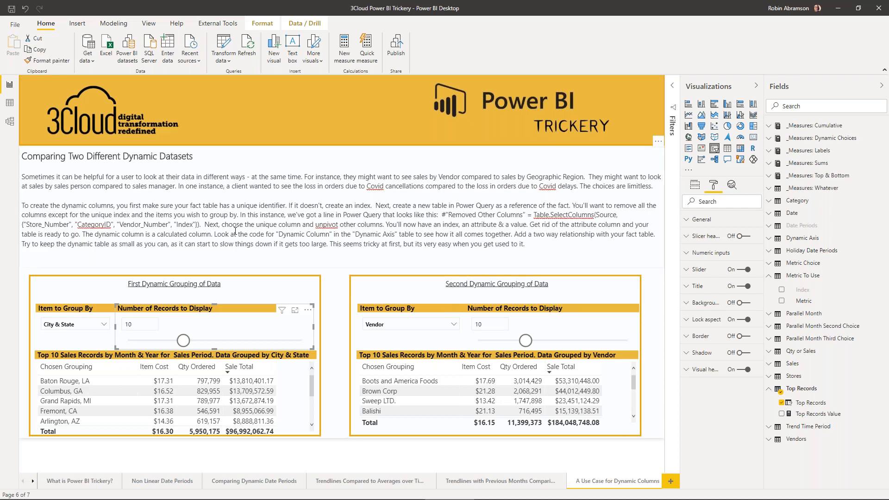
pyautogui.click(266, 25)
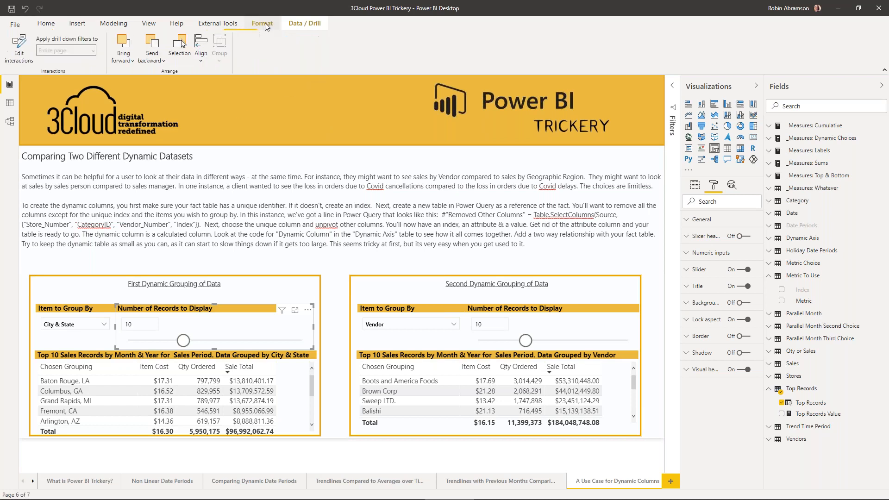
pyautogui.click(14, 51)
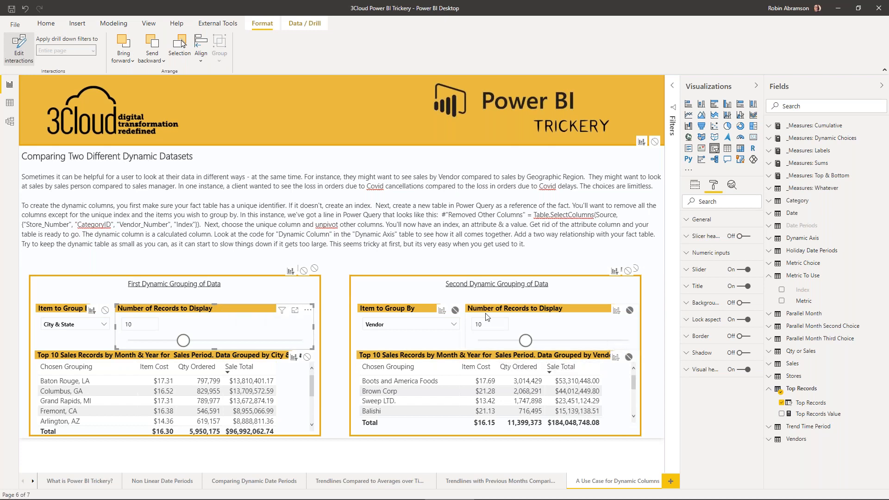
# - Inspect the visual interactions of the Item to Group By slicers in the first and second dynamic groupings
pyautogui.click(59, 311)
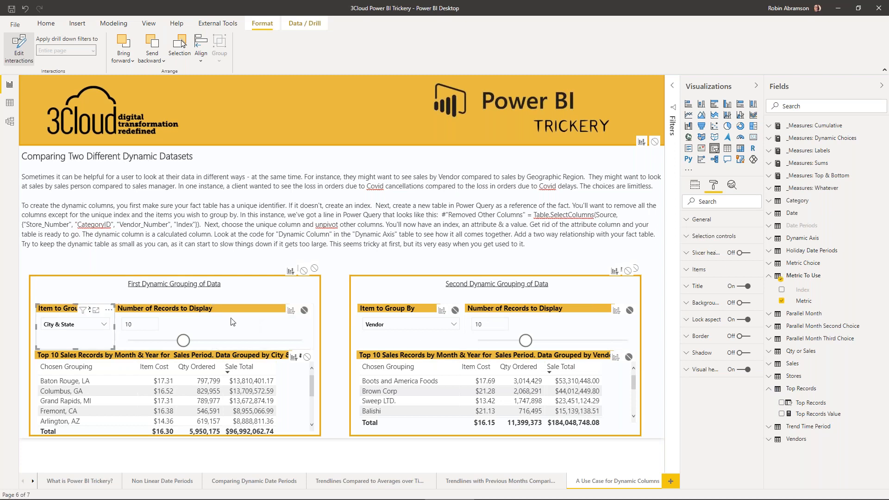
pyautogui.click(421, 309)
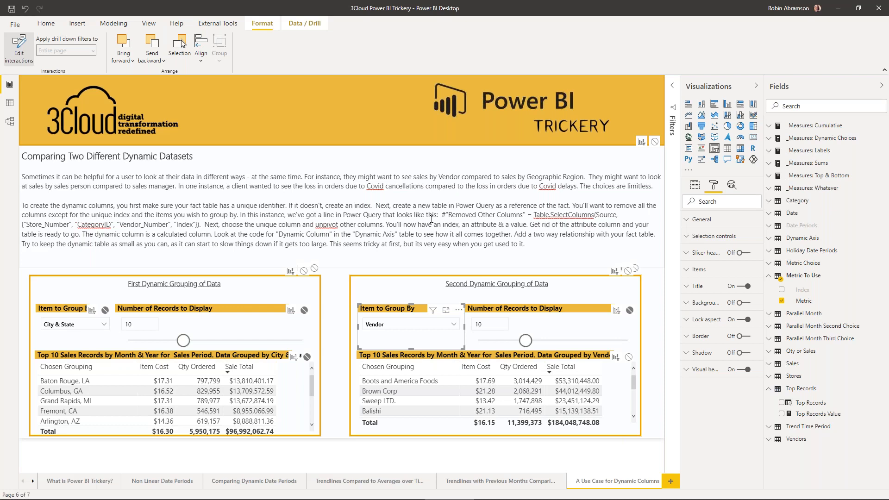
pyautogui.click(294, 171)
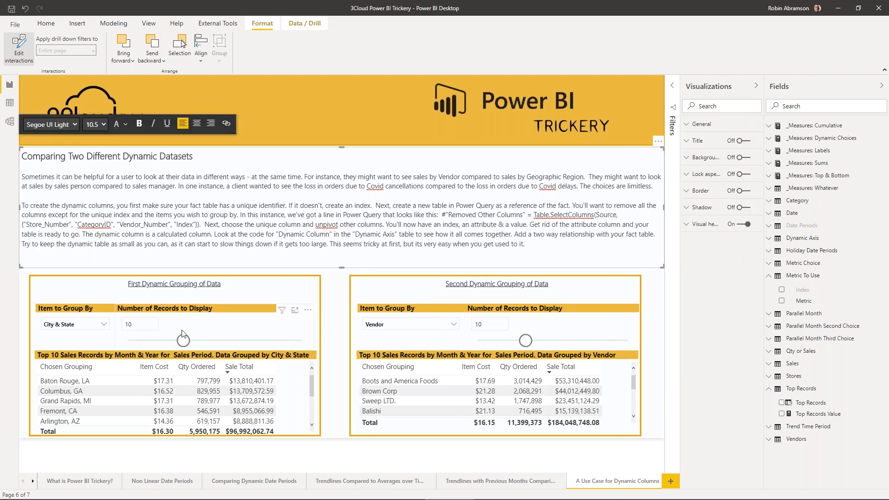
# - Group the First Dynamic Grouping of Data by Vendor and set its number of records to display to 21
pyautogui.click(103, 324)
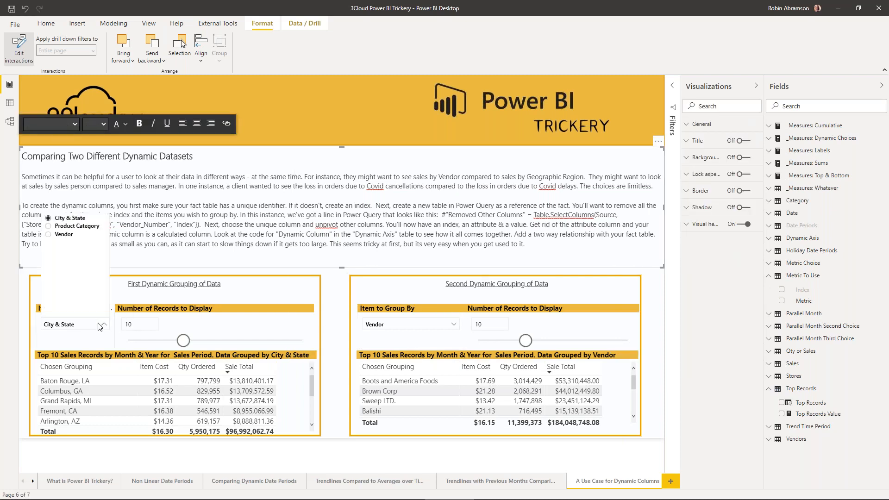
pyautogui.click(64, 235)
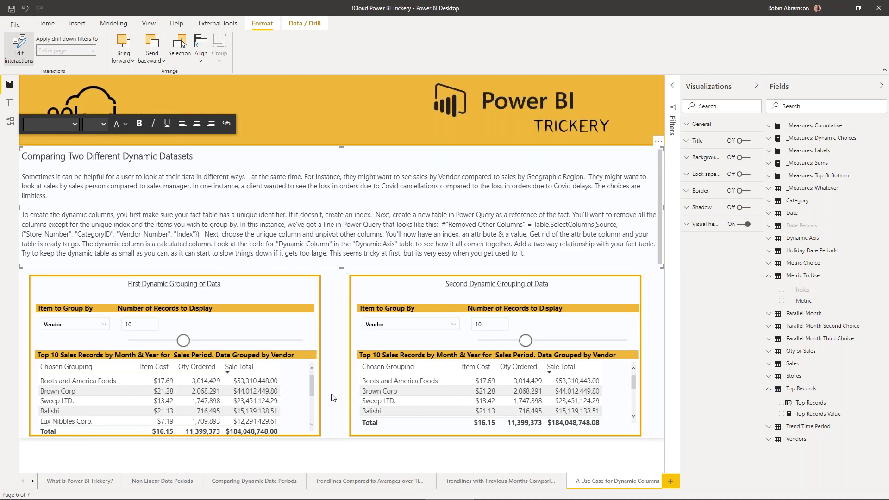
pyautogui.moveTo(183, 341); pyautogui.dragTo(250, 342)
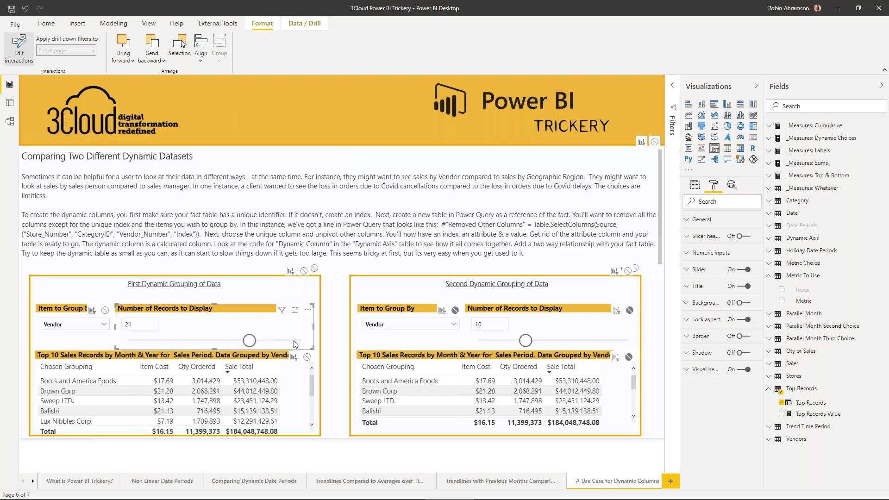